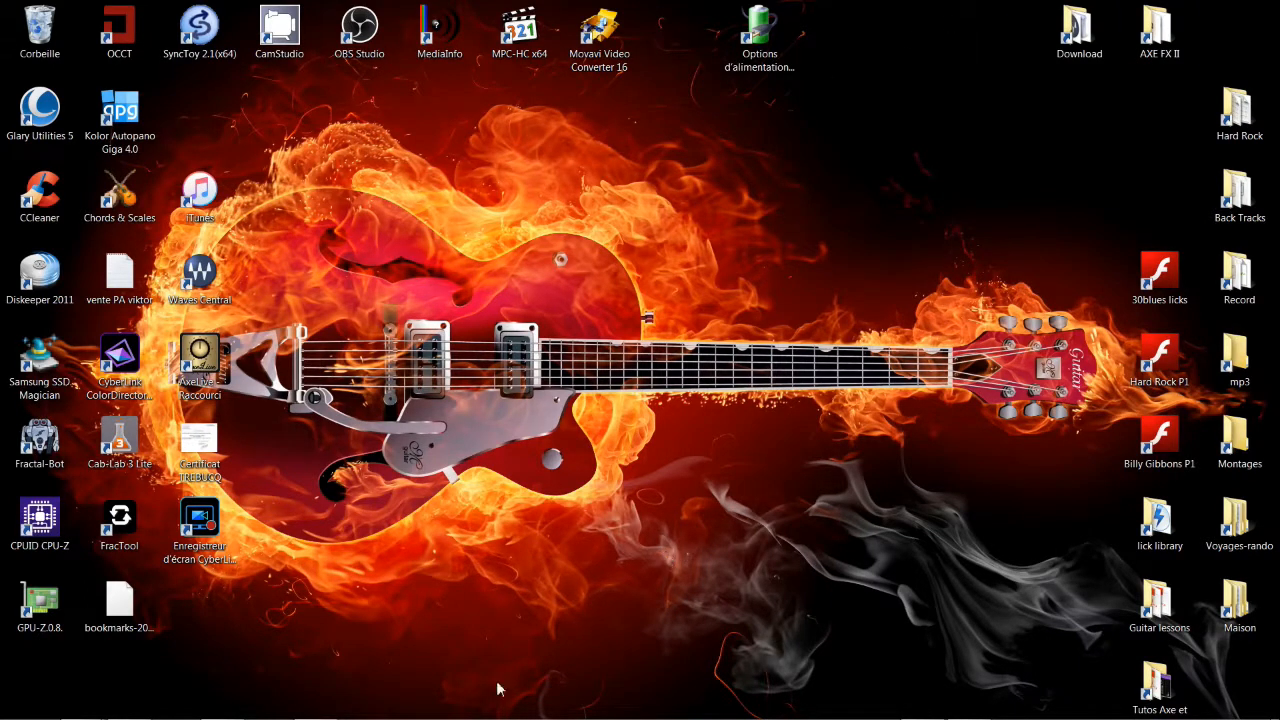
- Switch to X AIR Edit and inspect the input settings of the DYN channel and the RIBBON channel
mouse_move(470, 717)
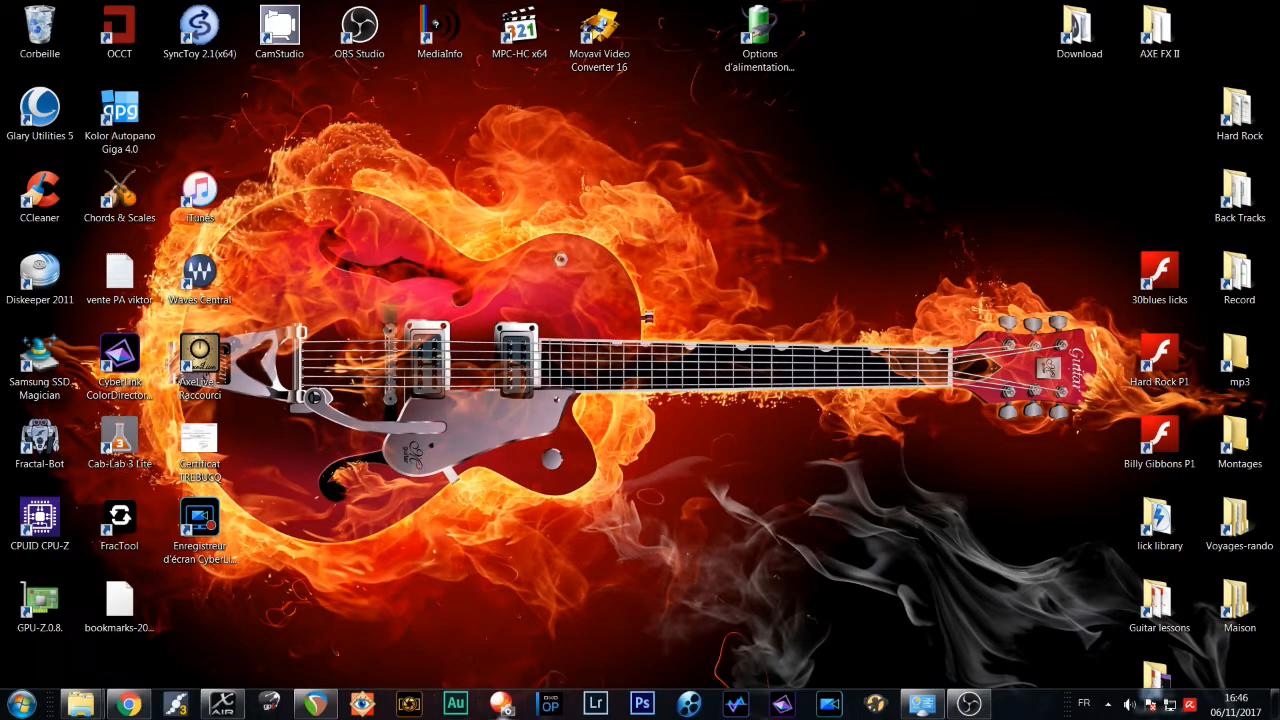
left_click(222, 705)
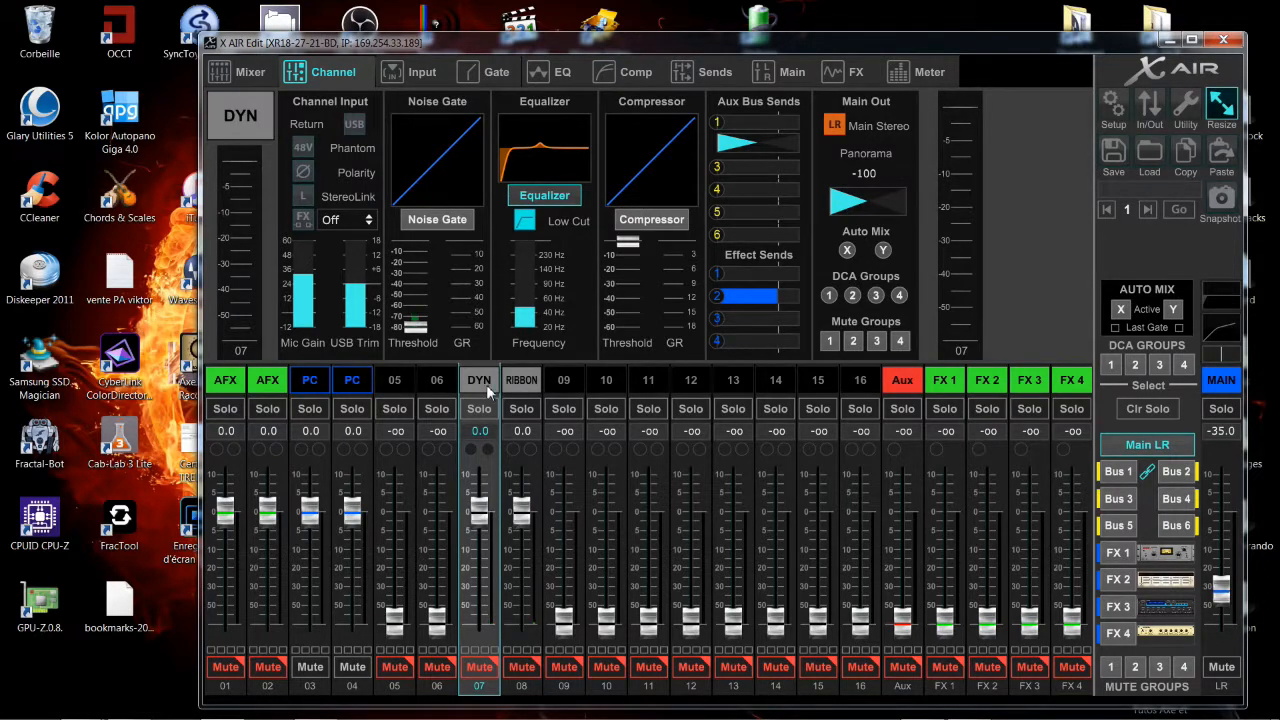
left_click(421, 72)
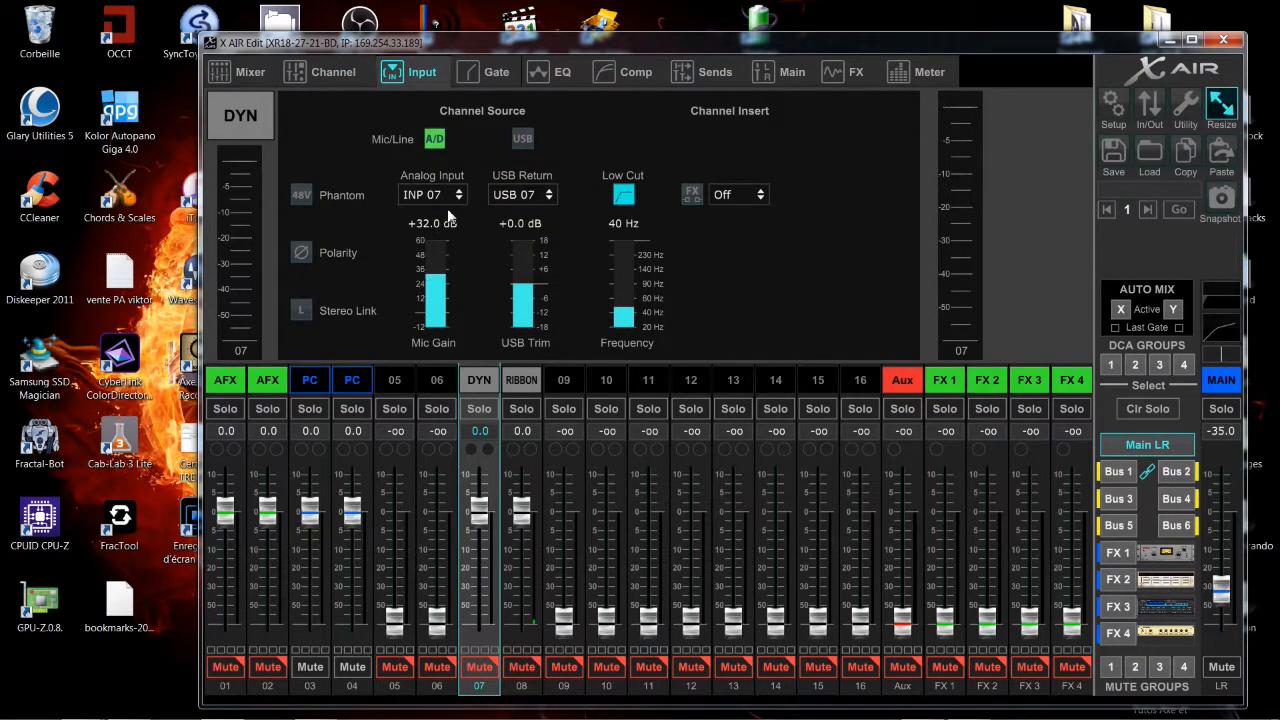
left_click(530, 386)
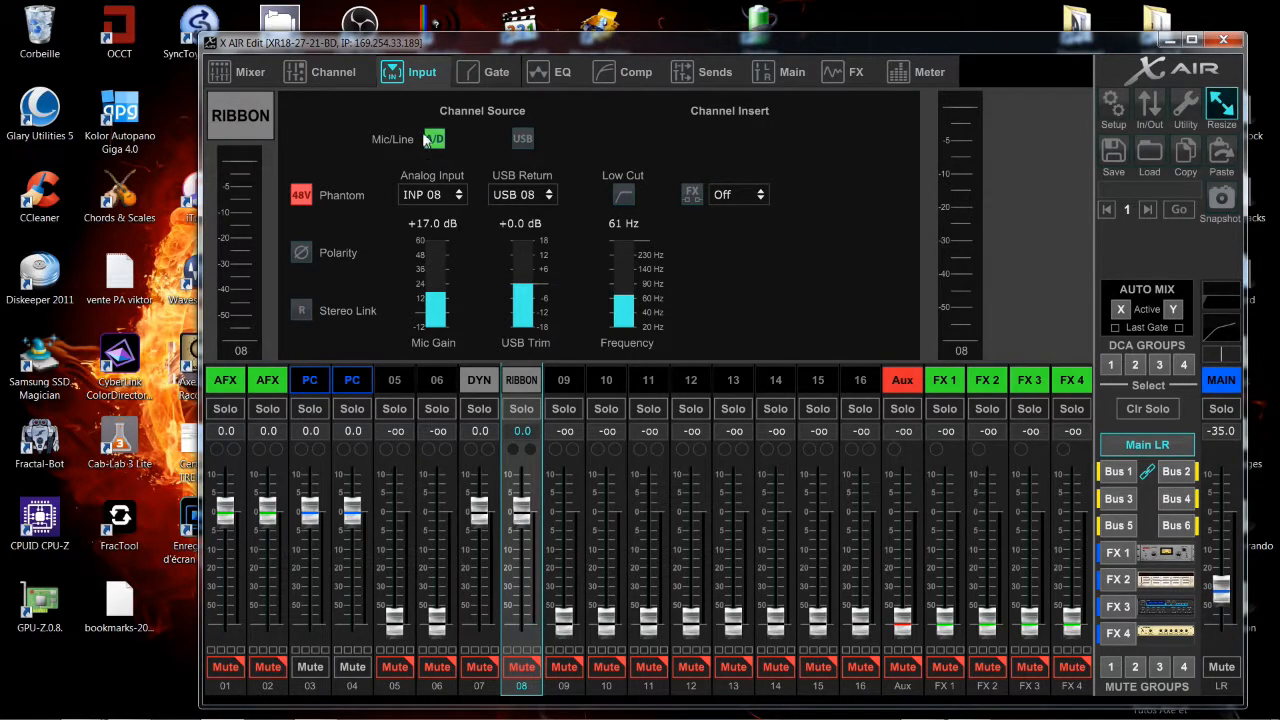
- Compare the EQ curves of the RIBBON and DYN channels and check the mode options of RIBBON's High band
left_click(540, 72)
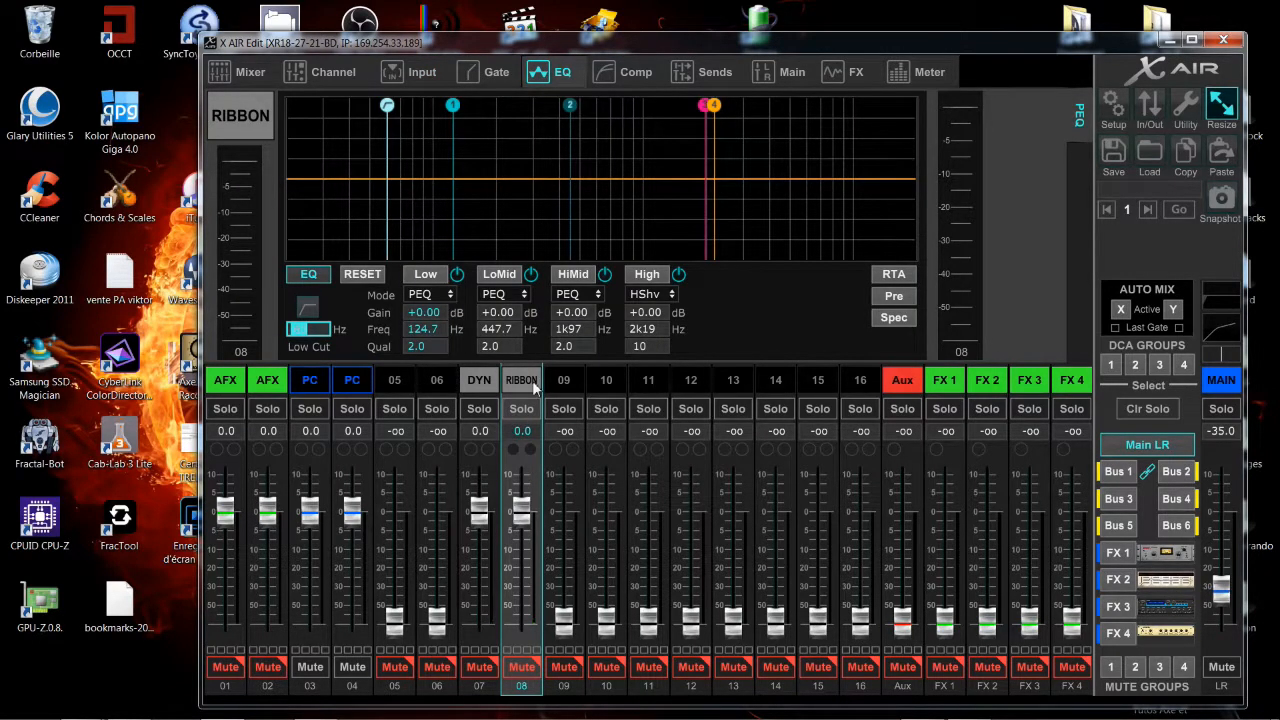
left_click(479, 382)
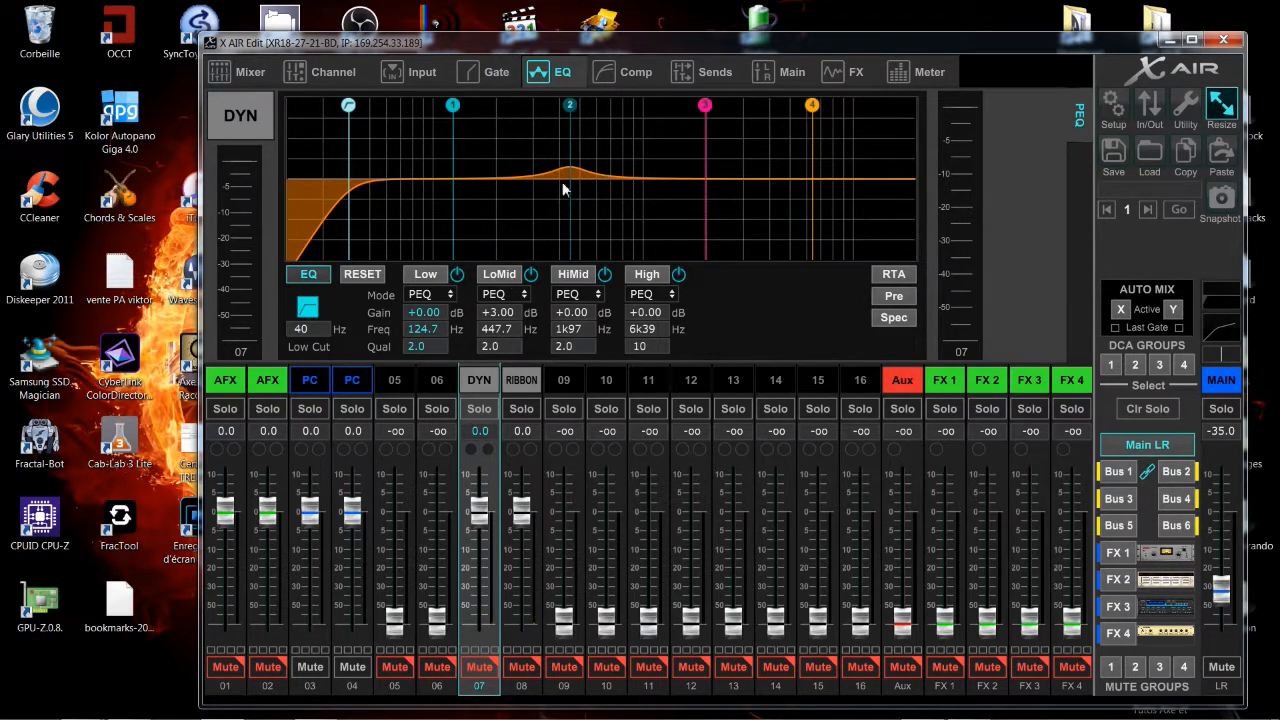
left_click(520, 379)
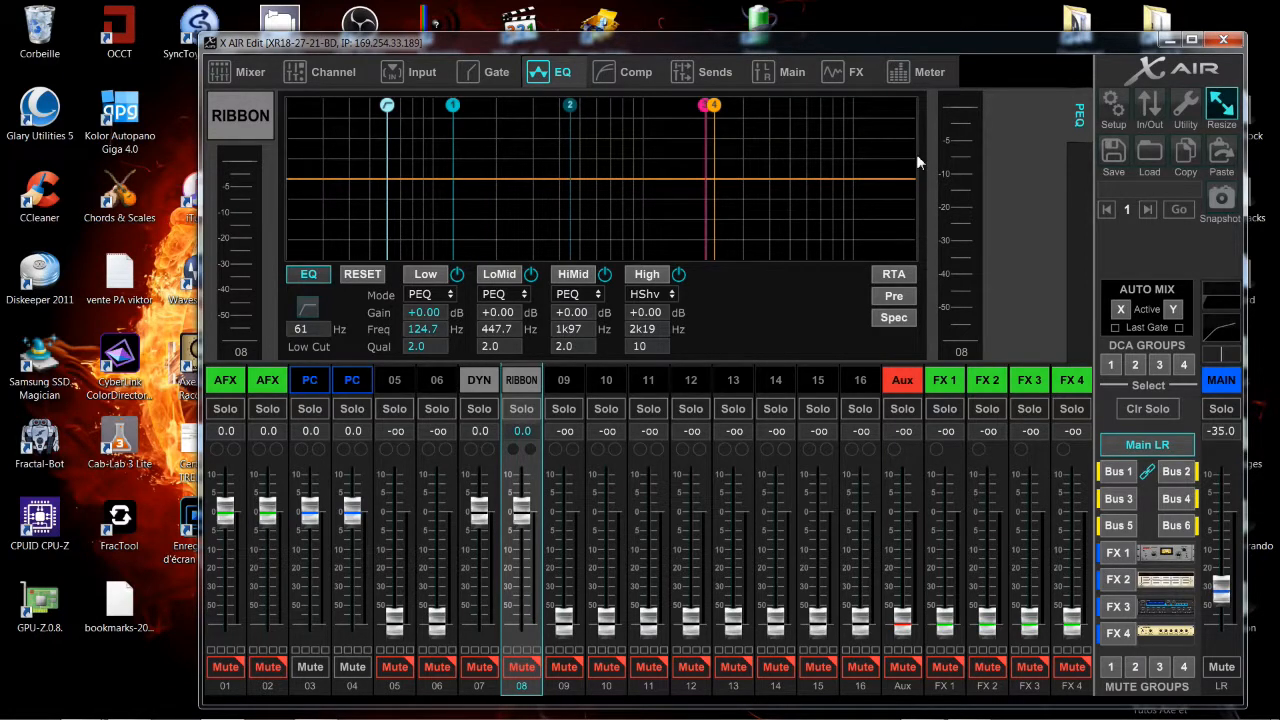
left_click(659, 297)
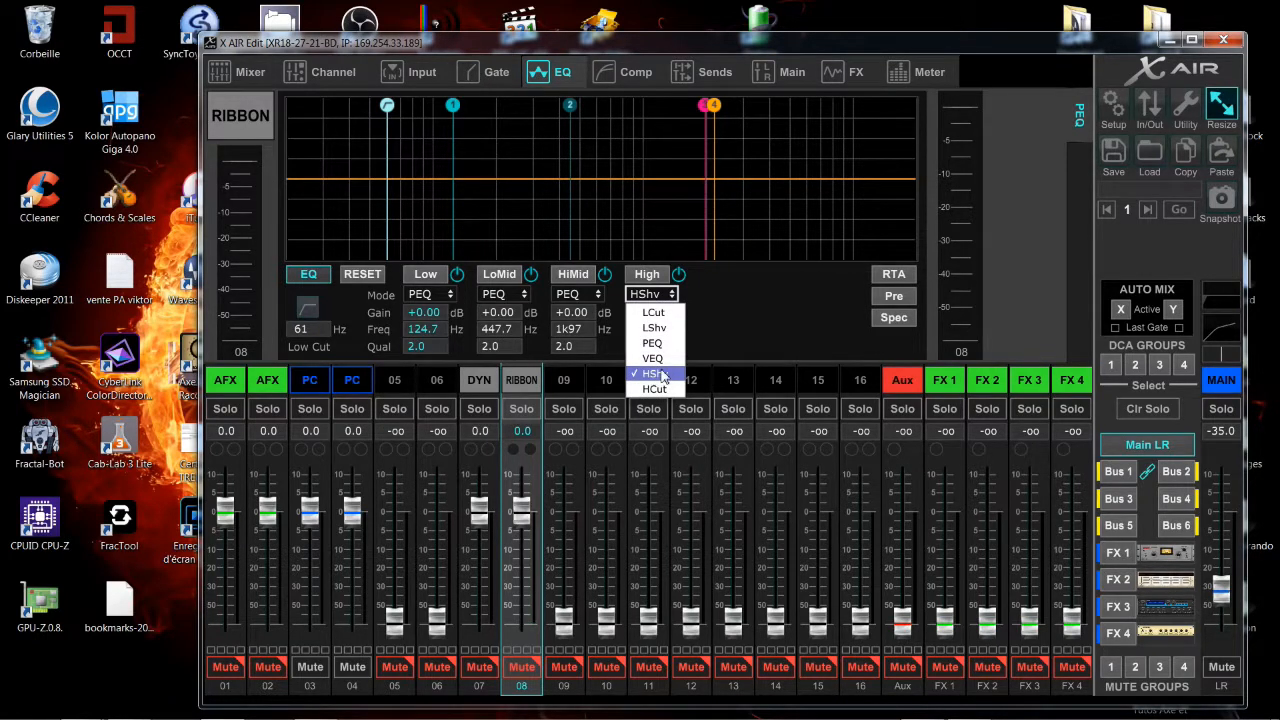
left_click(771, 331)
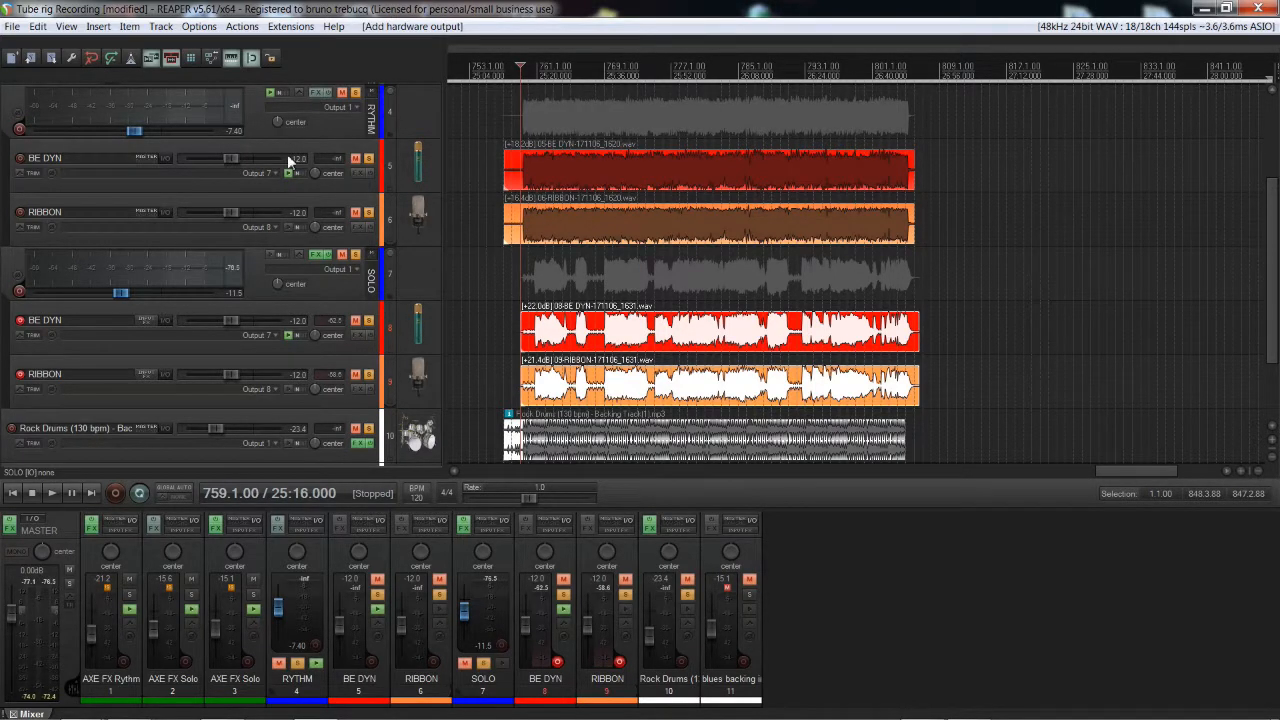
- In REAPER, select the RYTHM folder with its two mic tracks, the SOLO folder with its two, and finally the Rock Drums track
left_click(431, 107)
left_click(423, 240, "shift")
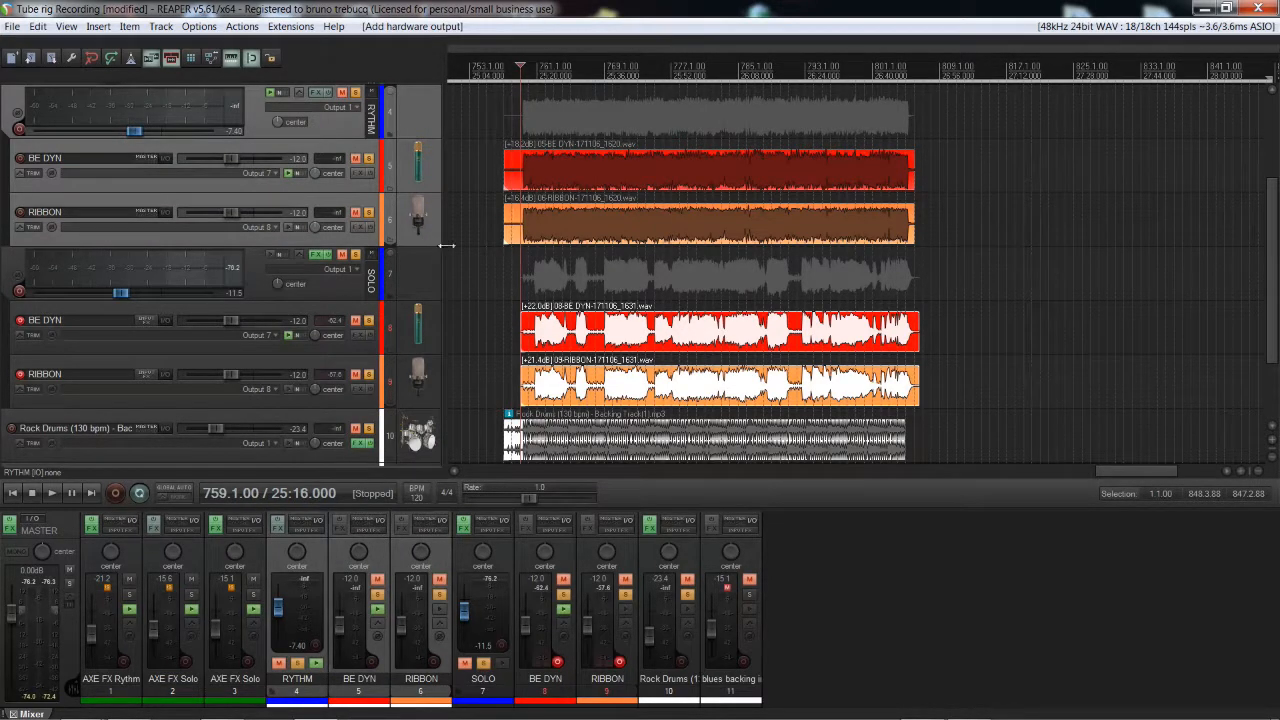
left_click(421, 272)
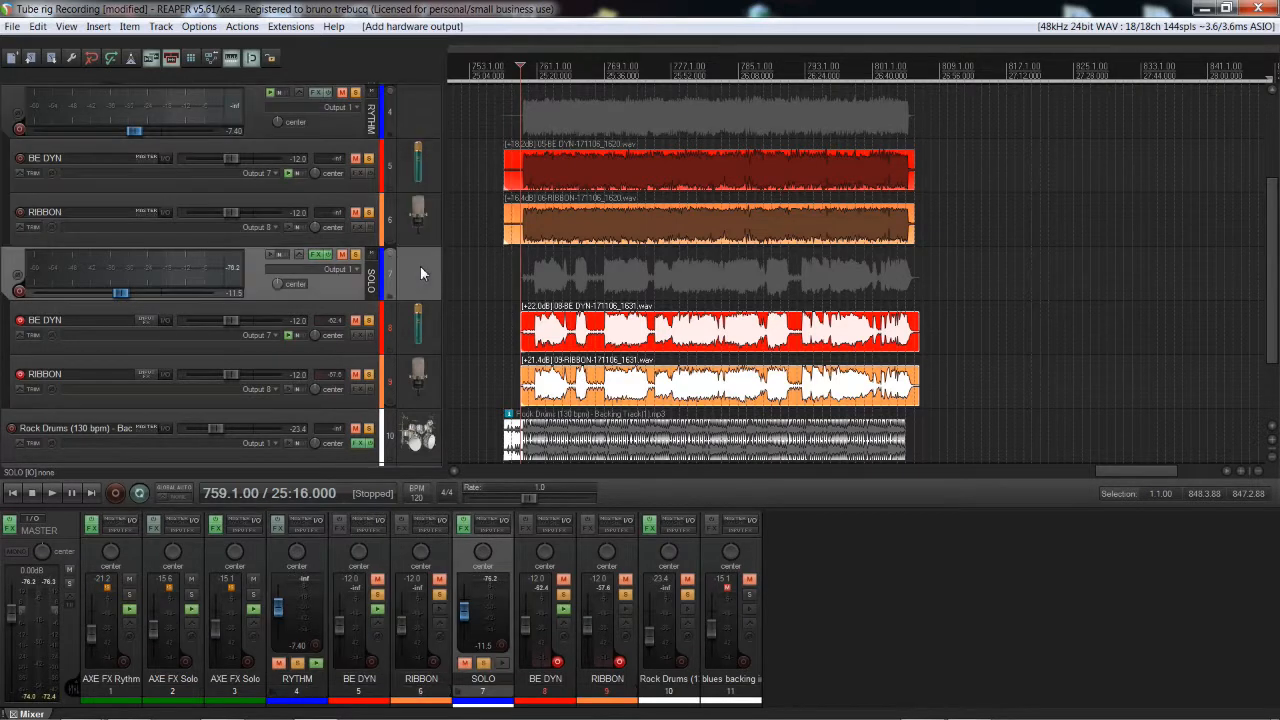
left_click(430, 390, "shift")
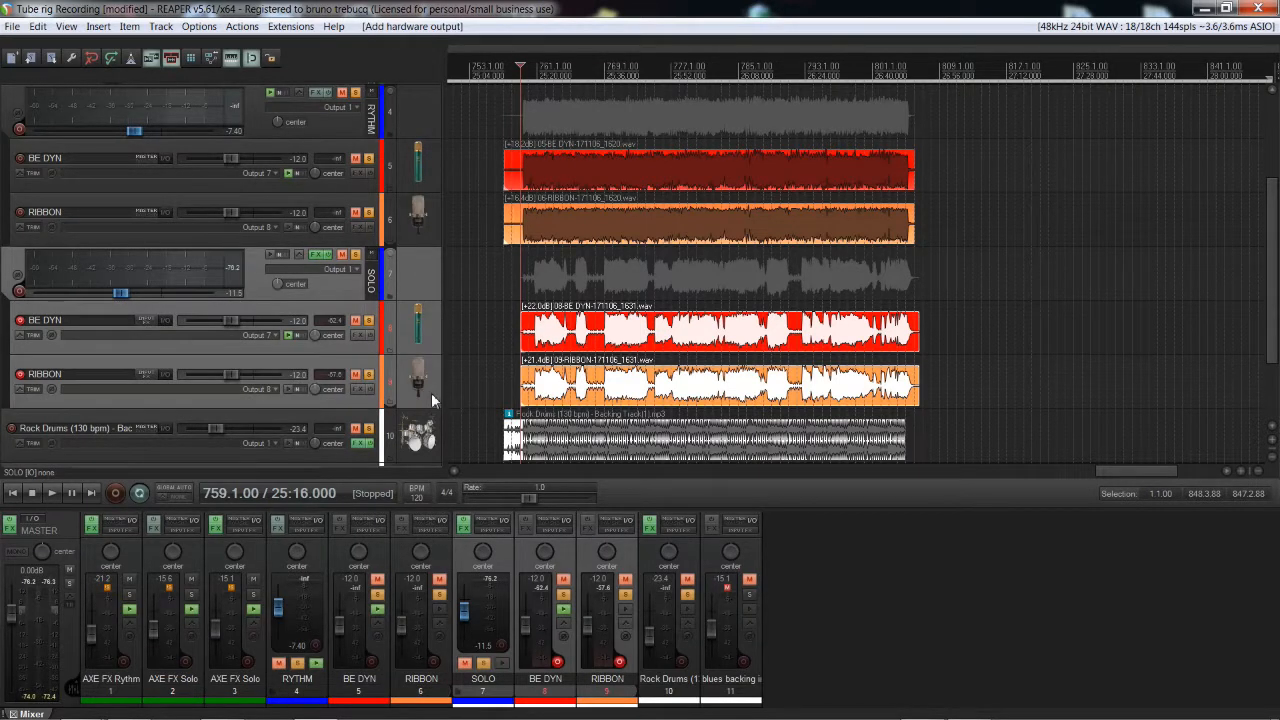
left_click(428, 437)
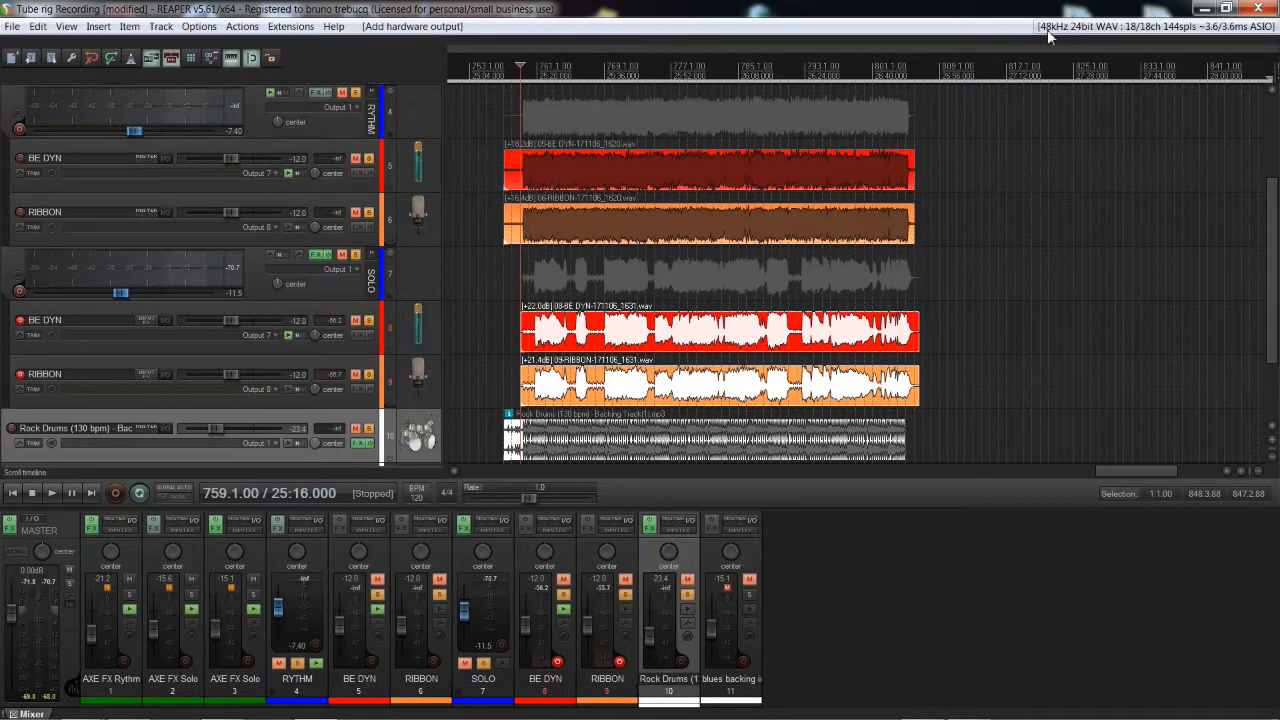
- Review the audio device settings, keeping the ASIO4ALL v2 driver, last input 18 and last output 18, and accept them
left_click(1238, 36)
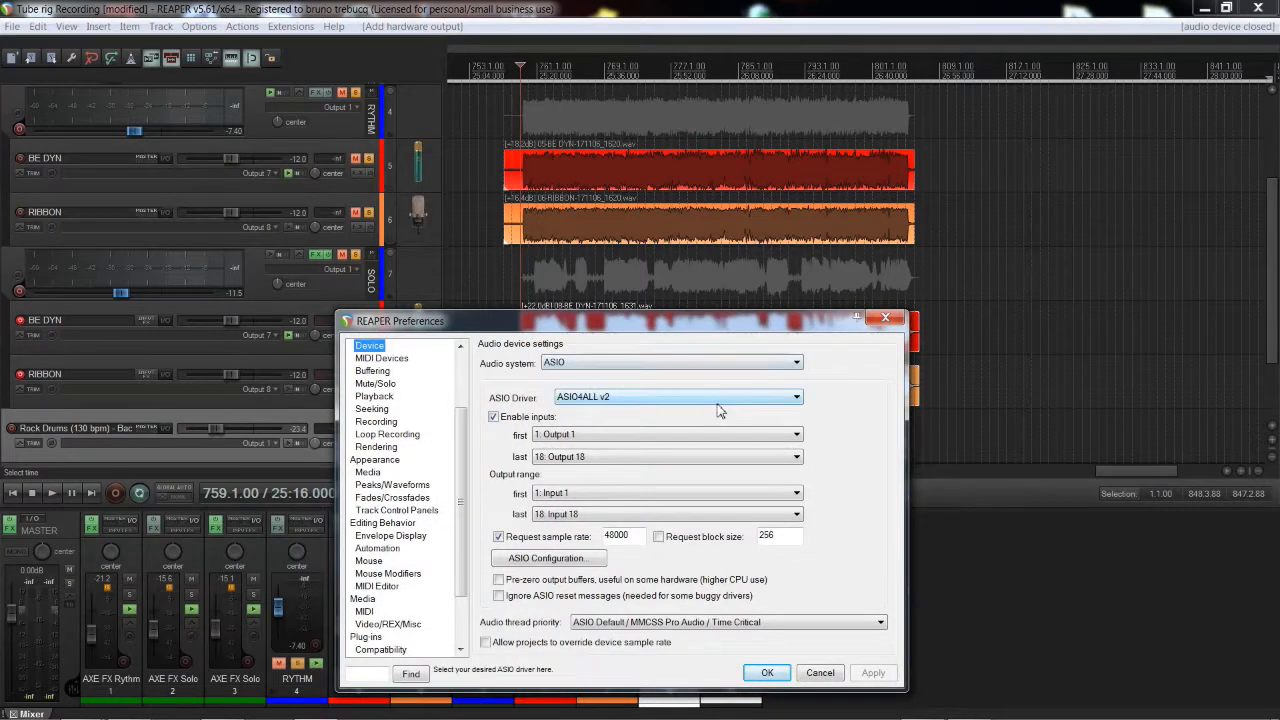
left_click(724, 397)
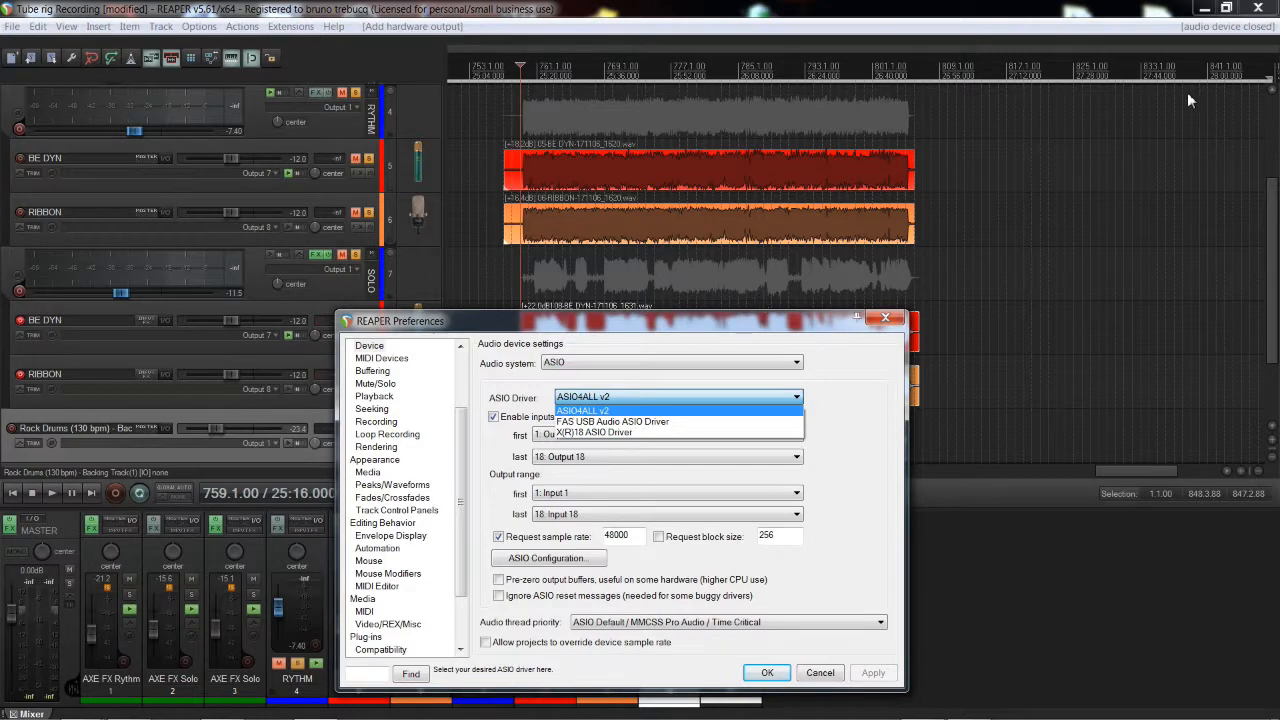
left_click(685, 410)
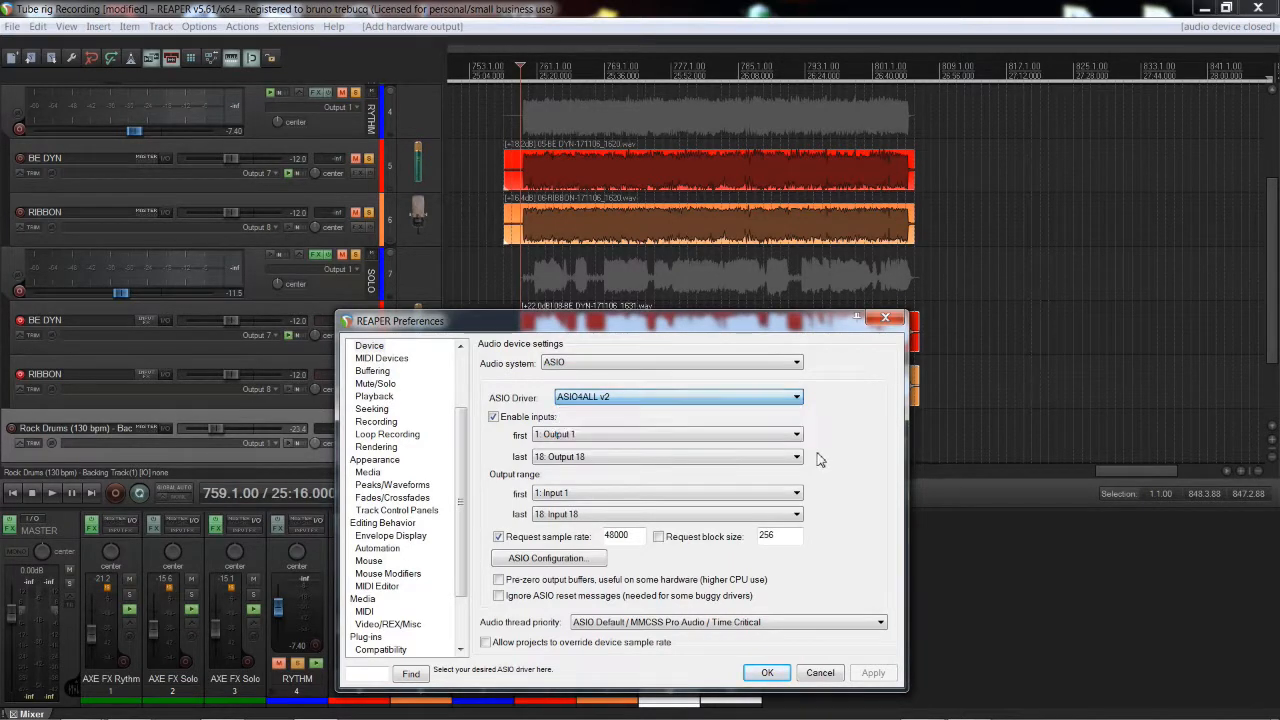
left_click(733, 459)
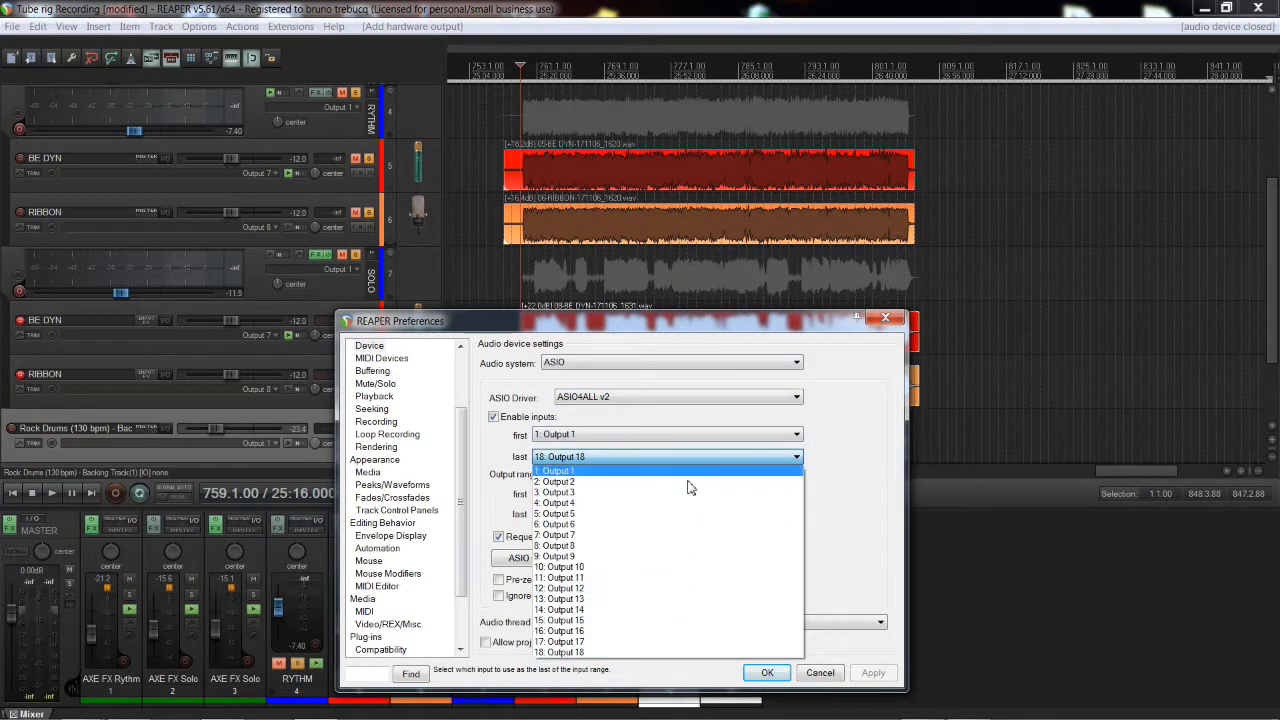
left_click(855, 484)
left_click(771, 512)
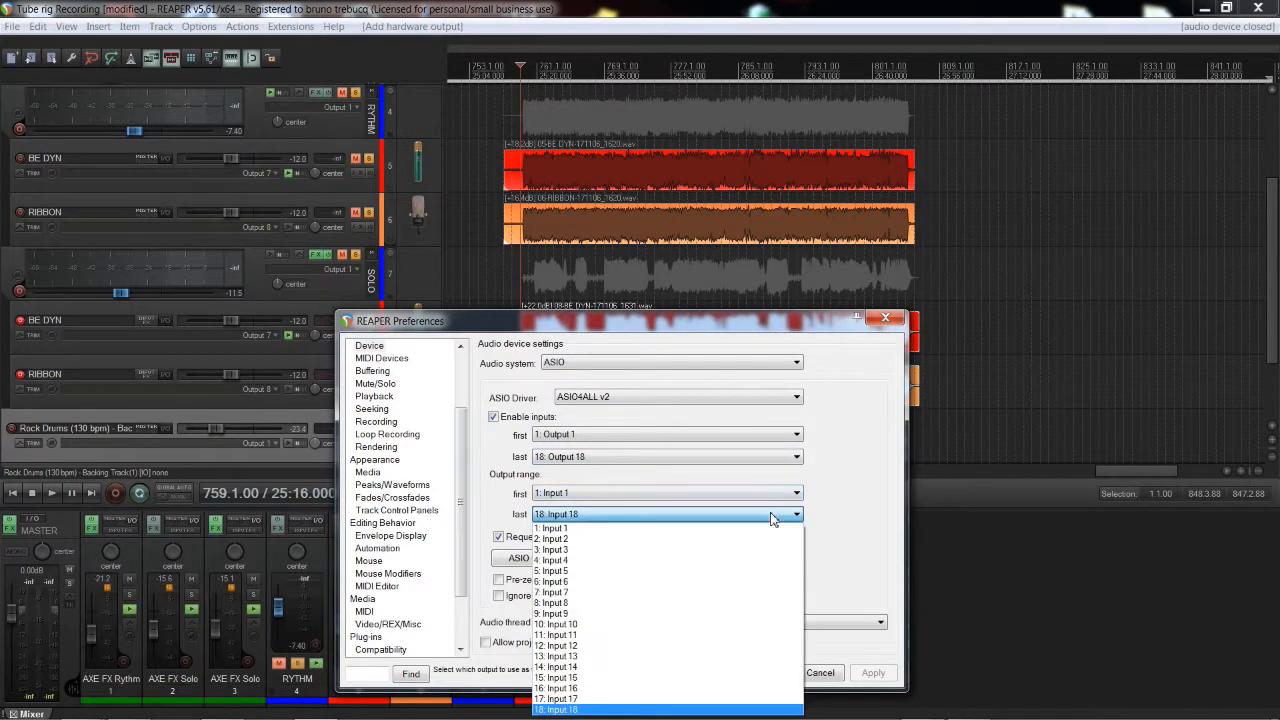
left_click(868, 528)
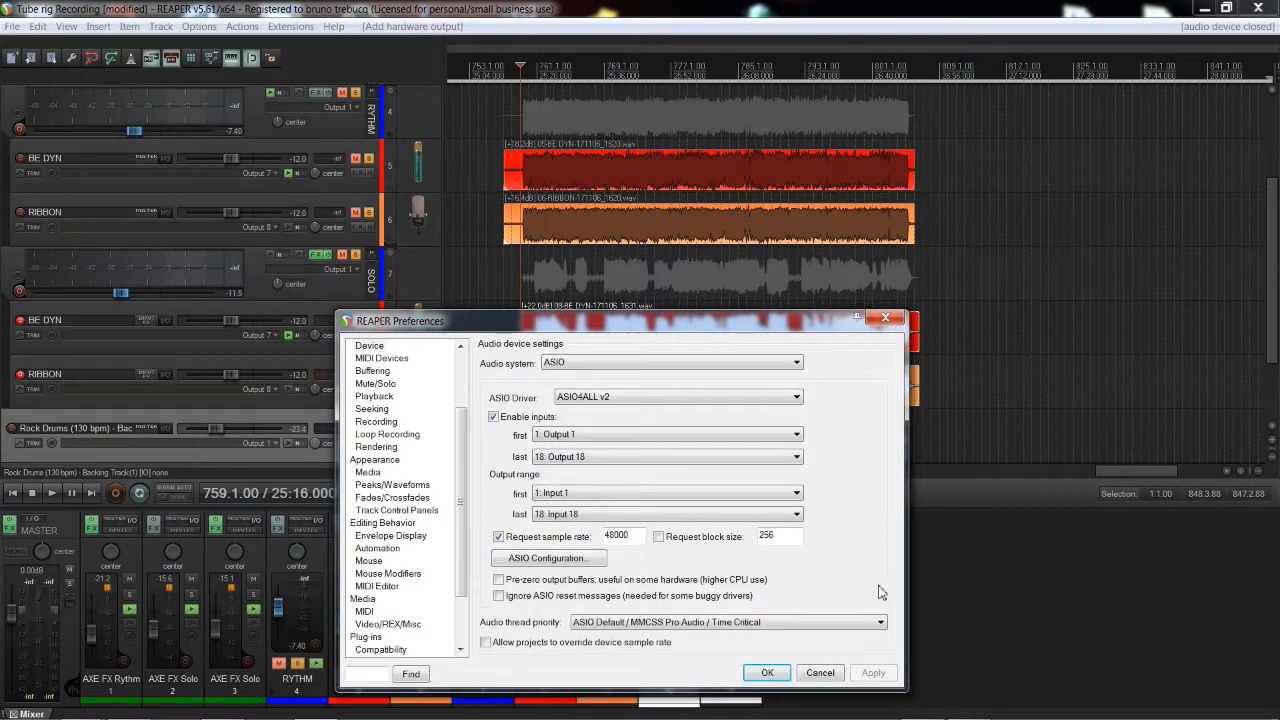
left_click(768, 673)
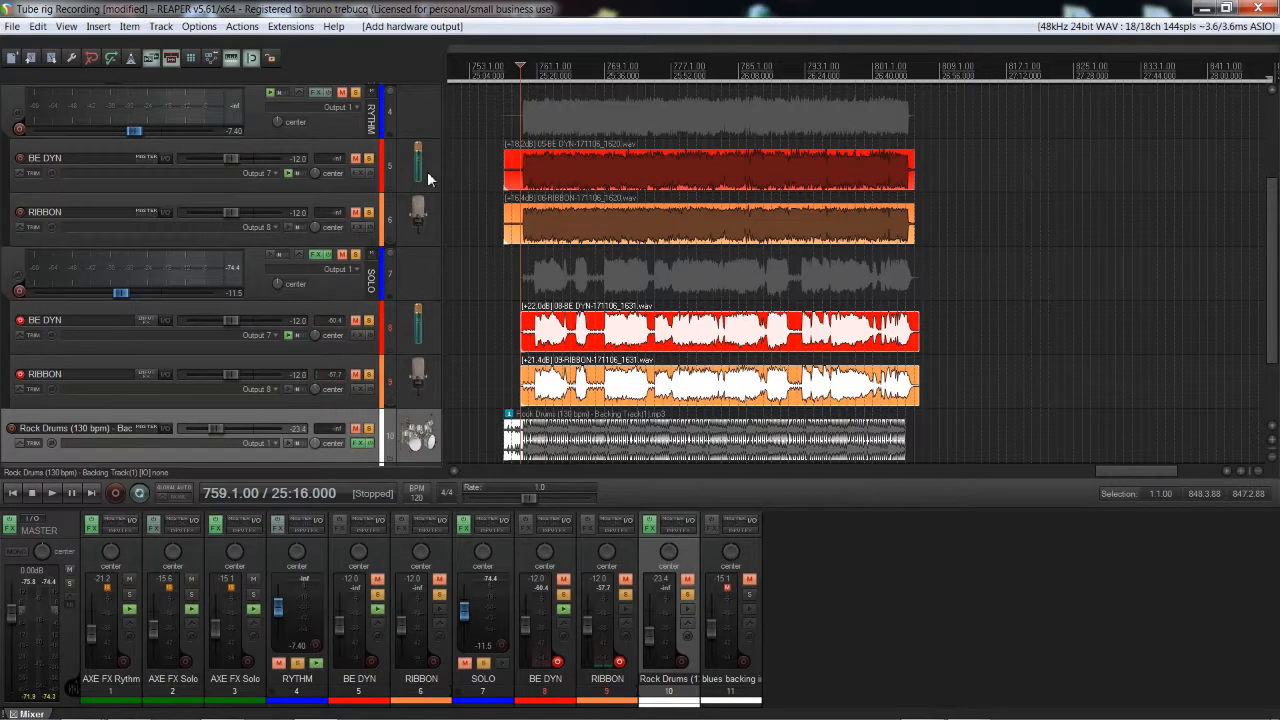
- Play back the rhythm and solo guitars with the drums, stop playback and select the SOLO folder track
key("space")
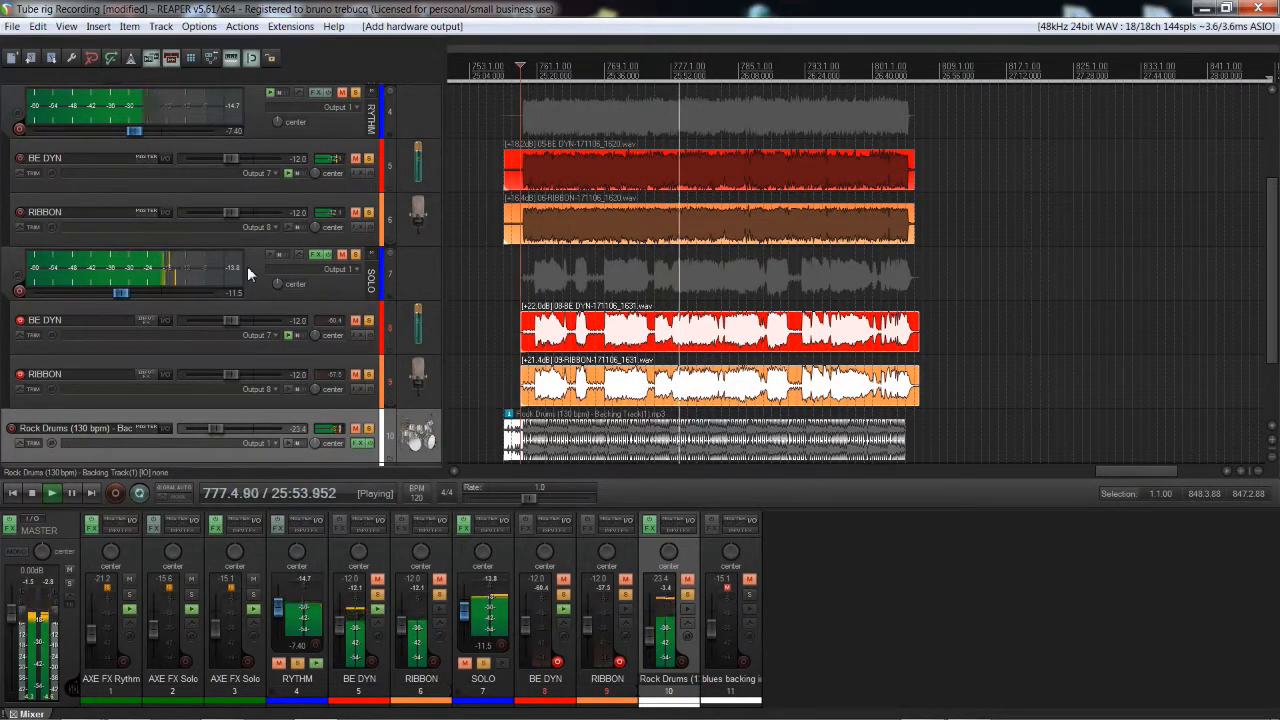
key("space")
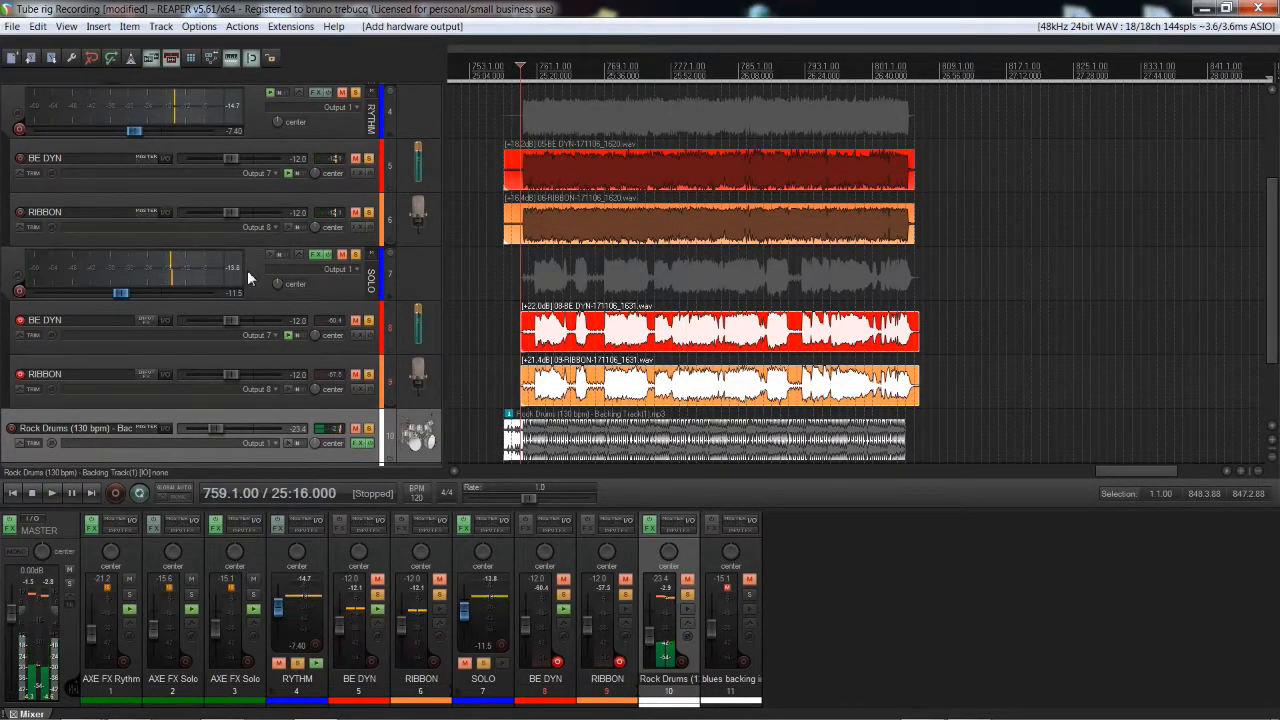
left_click(247, 270)
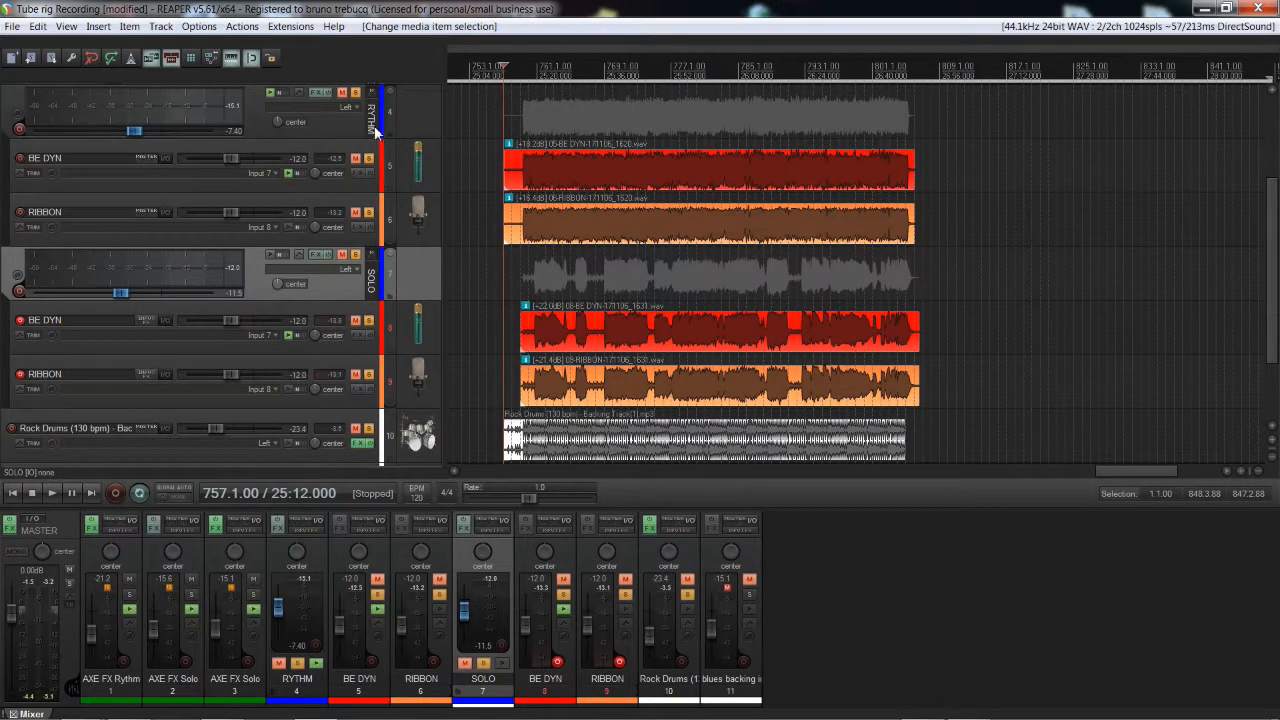
- Unsolo the RYTHM and SOLO folder tracks, play the project without these guitars and stop playback
left_click(355, 92)
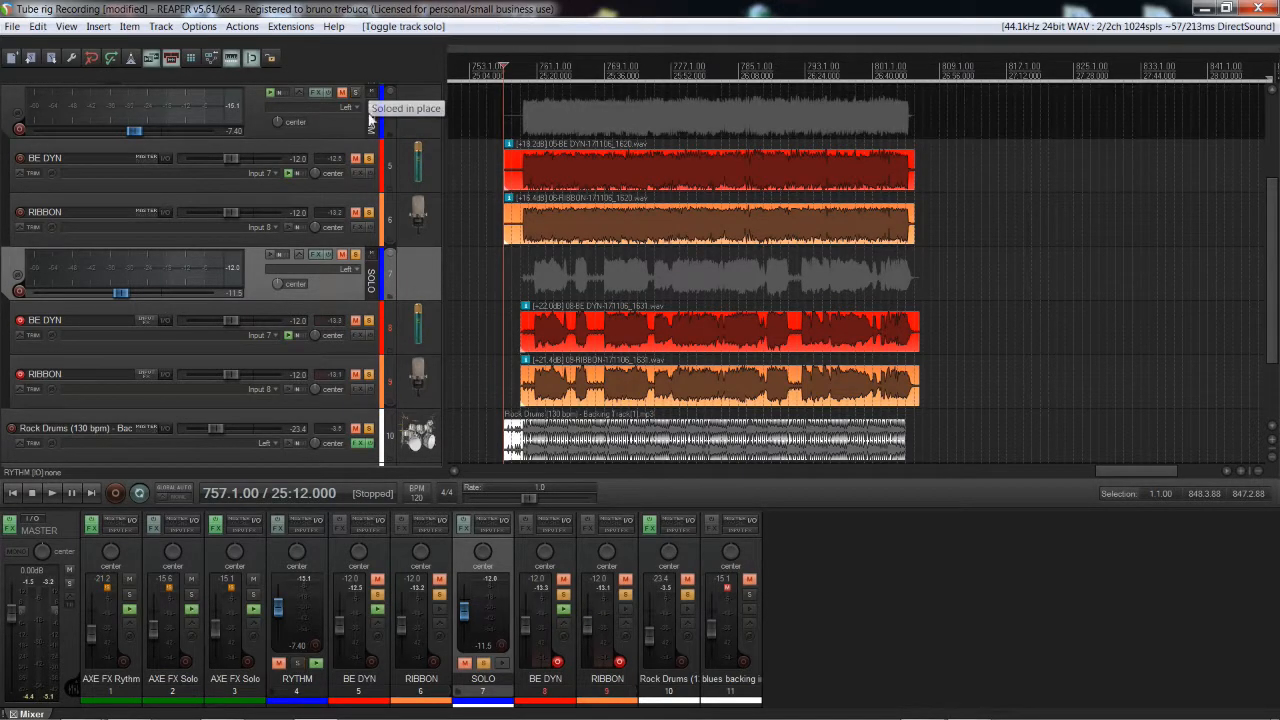
left_click(355, 256)
key("space")
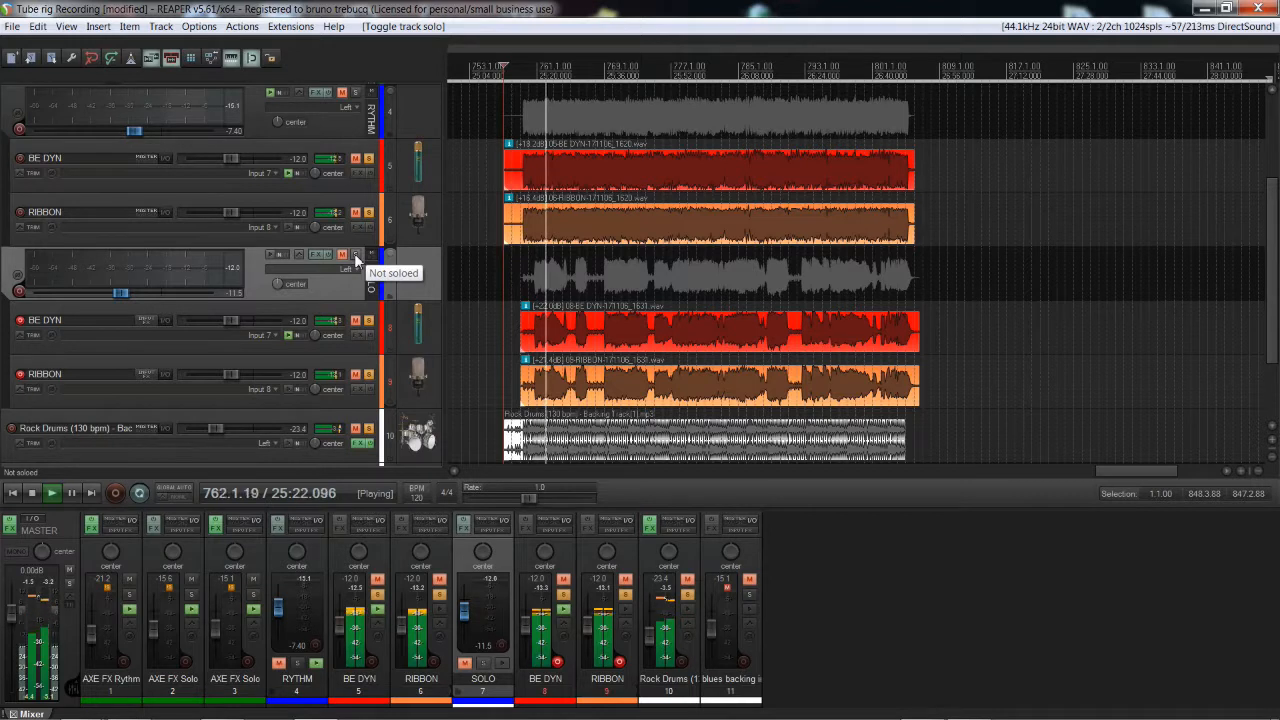
key("space")
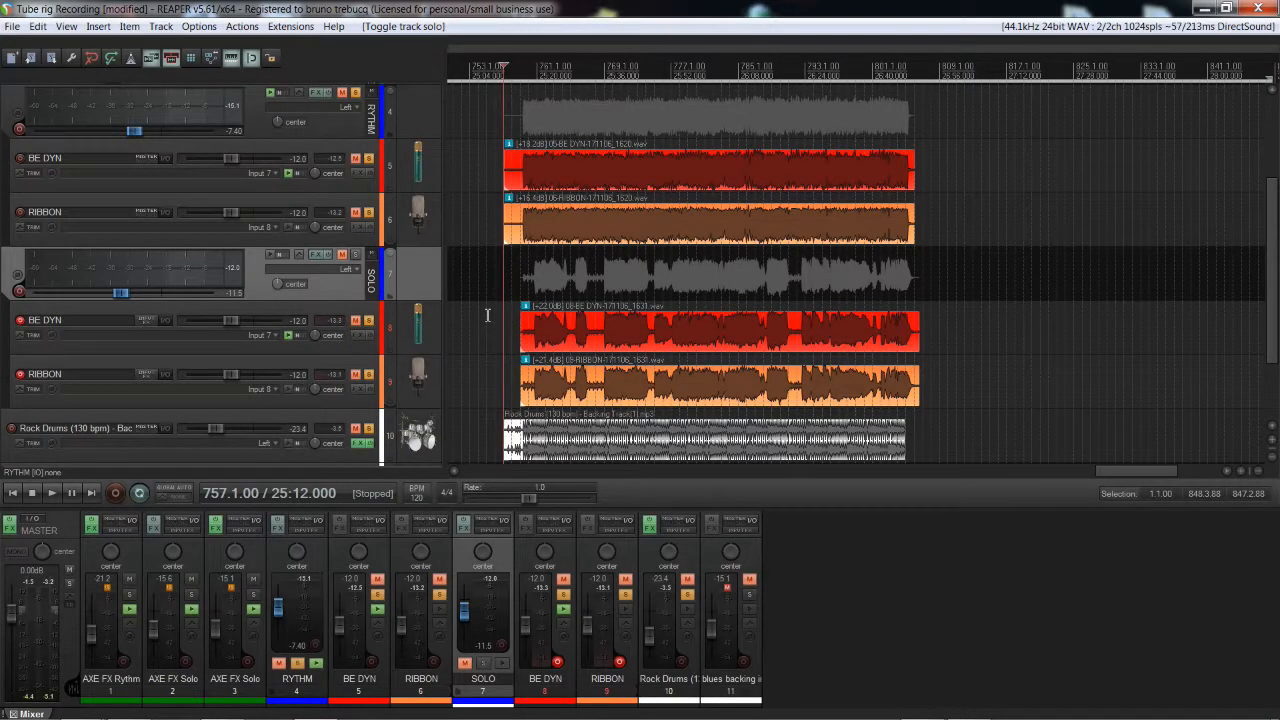
- Play the RYTHM guitars with the drums, solo the SOLO folder track during playback to add it, and stop
key("space")
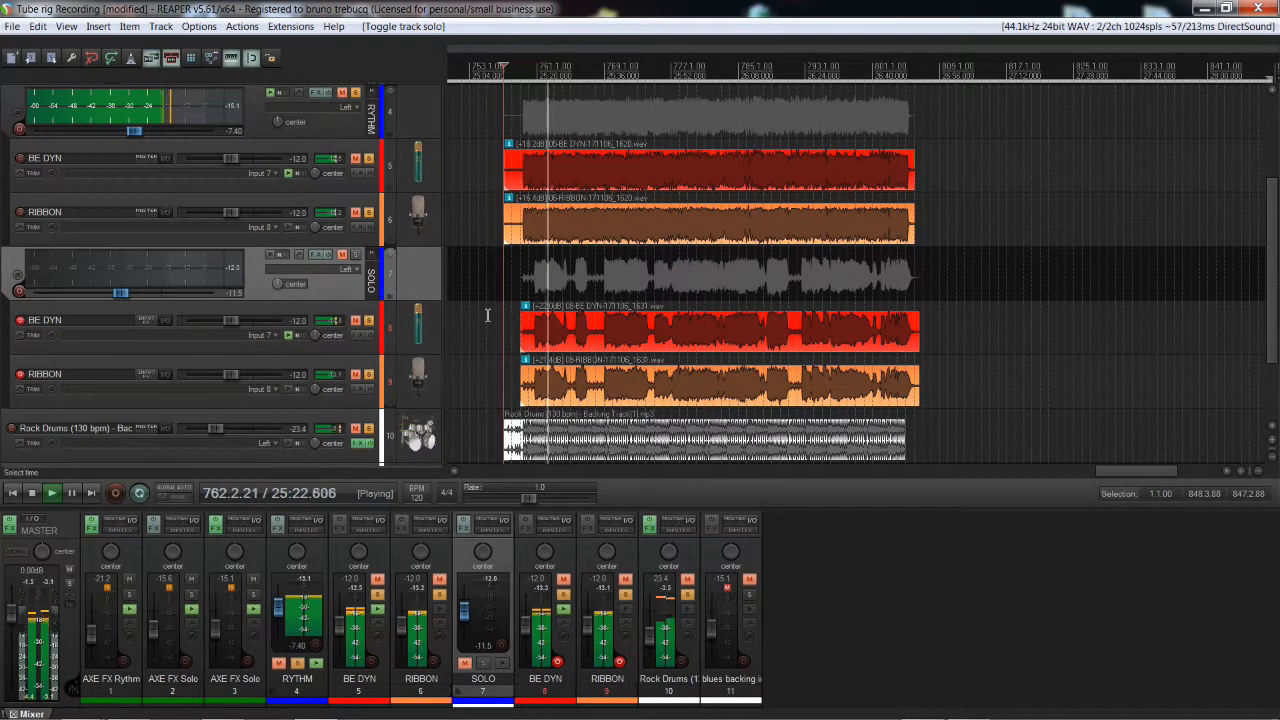
left_click(358, 257)
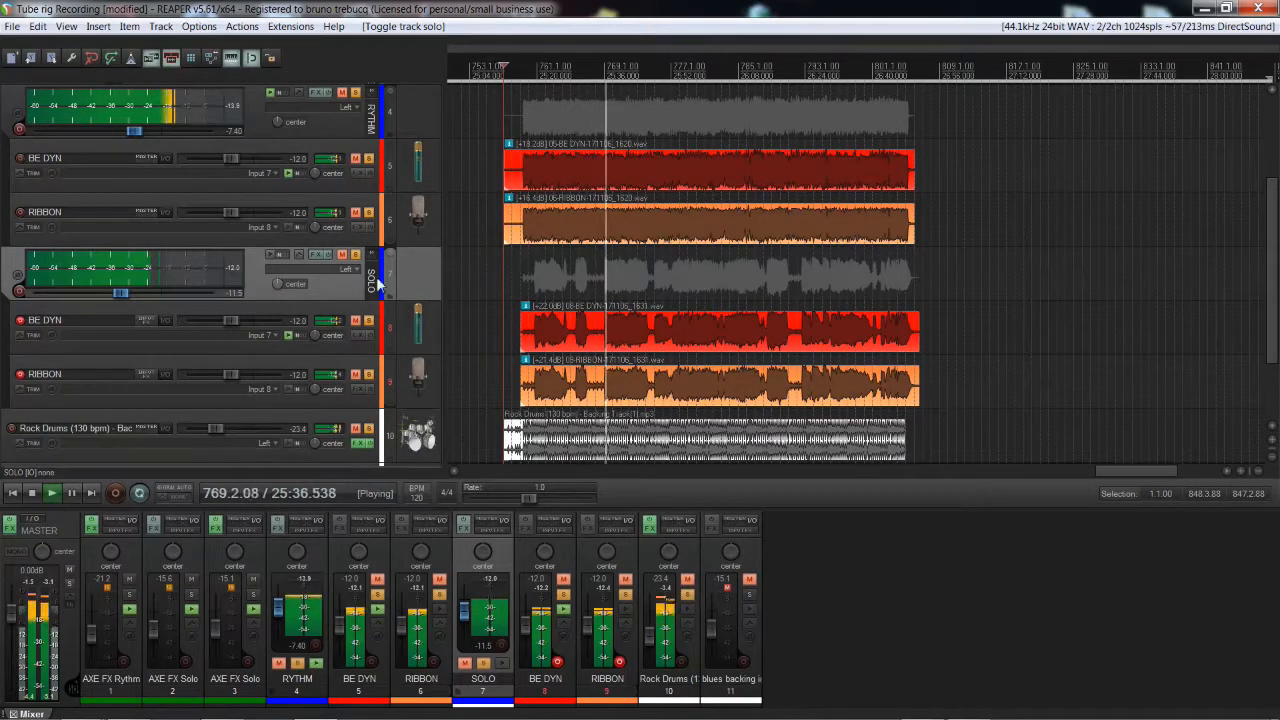
mouse_move(119, 289)
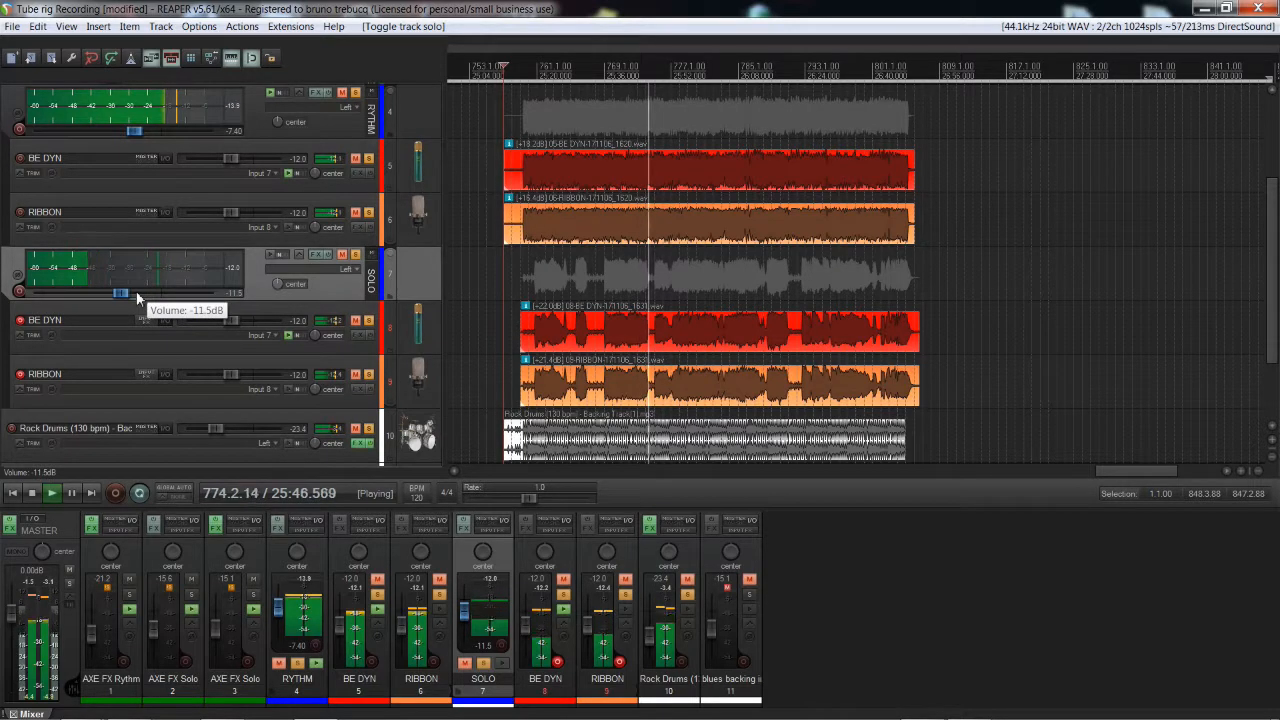
key("space")
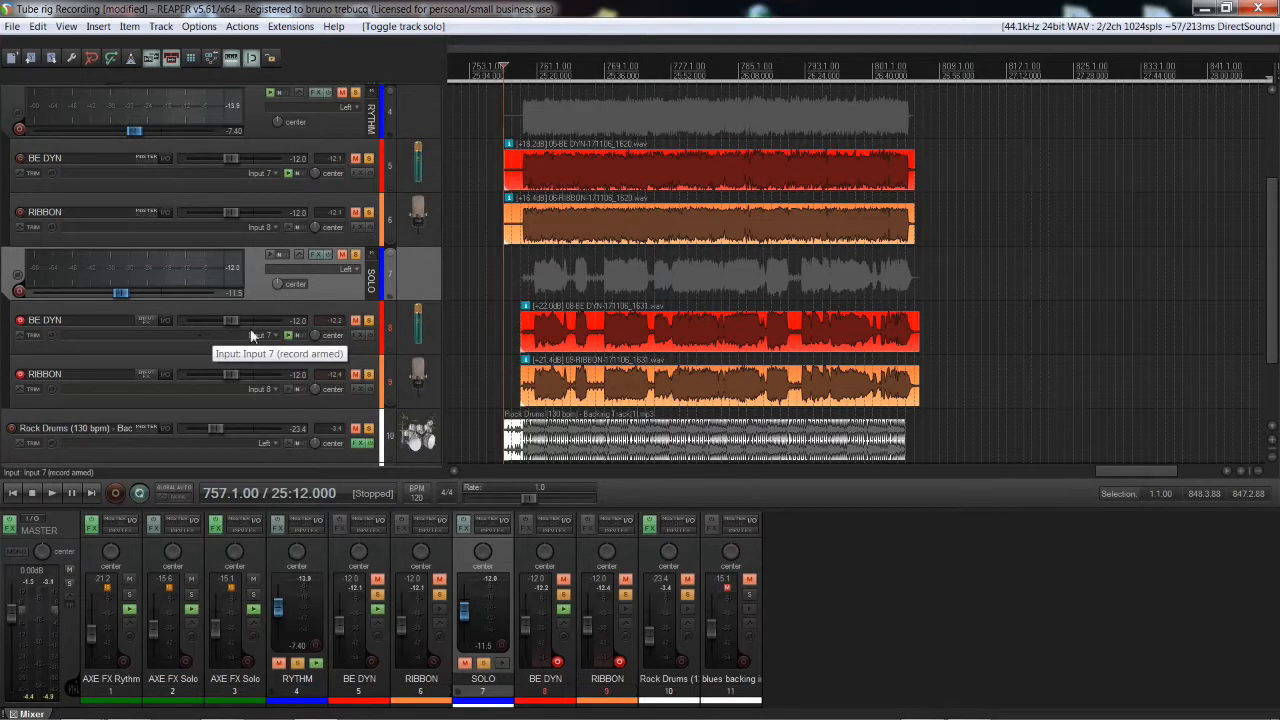
left_click(411, 117)
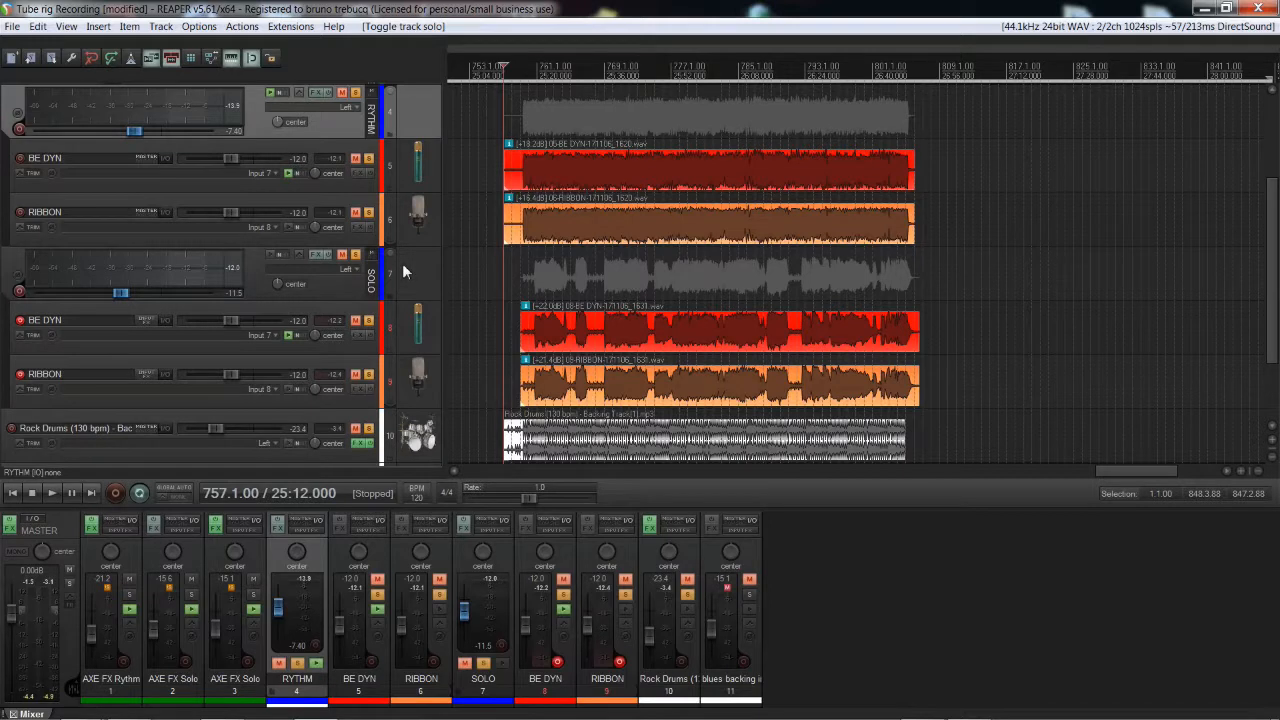
left_click(404, 271)
left_click(433, 104)
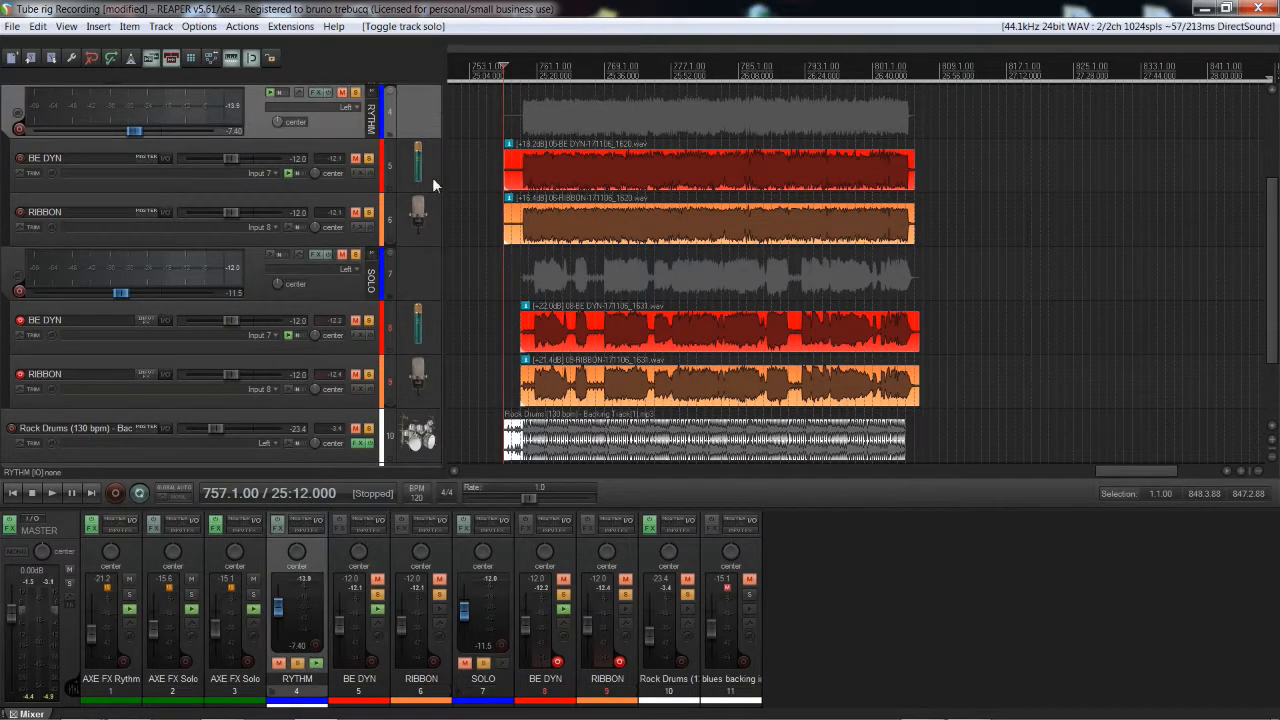
left_click(430, 263)
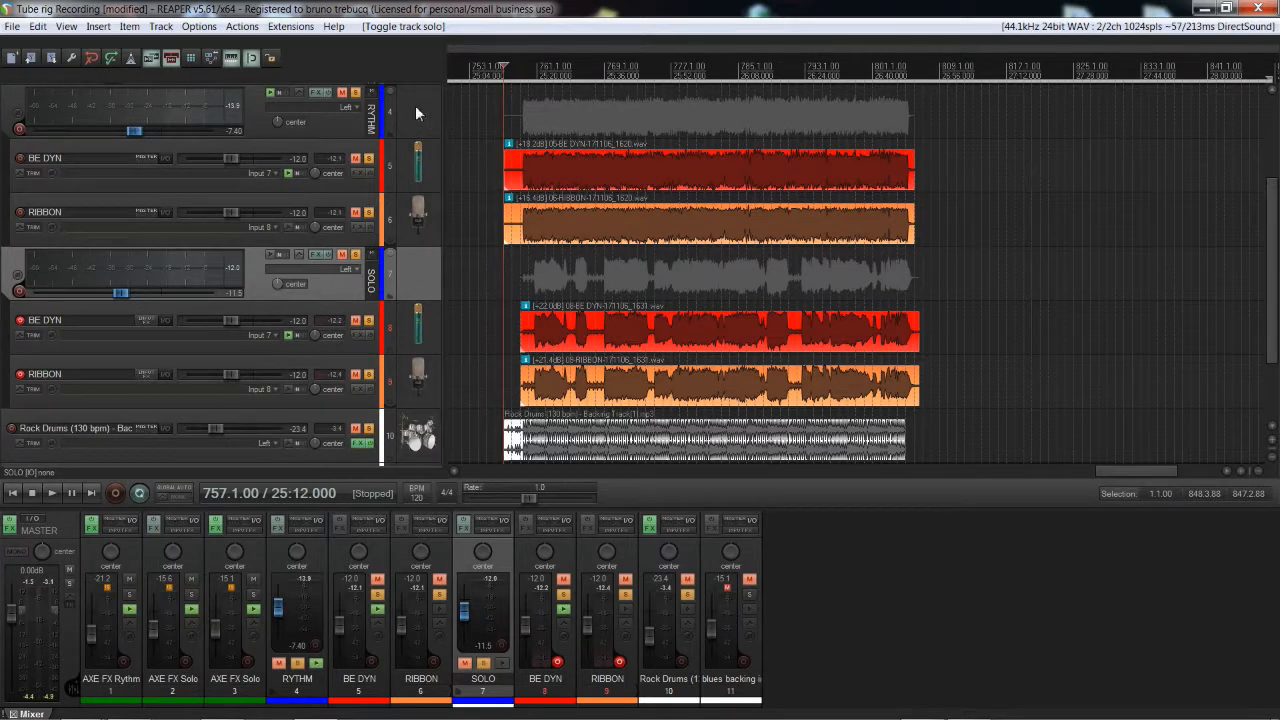
- Open the RYTHM track's CLA Guitars plug-in, close the FX chain window and move the plug-in window higher on the screen
left_click(316, 93)
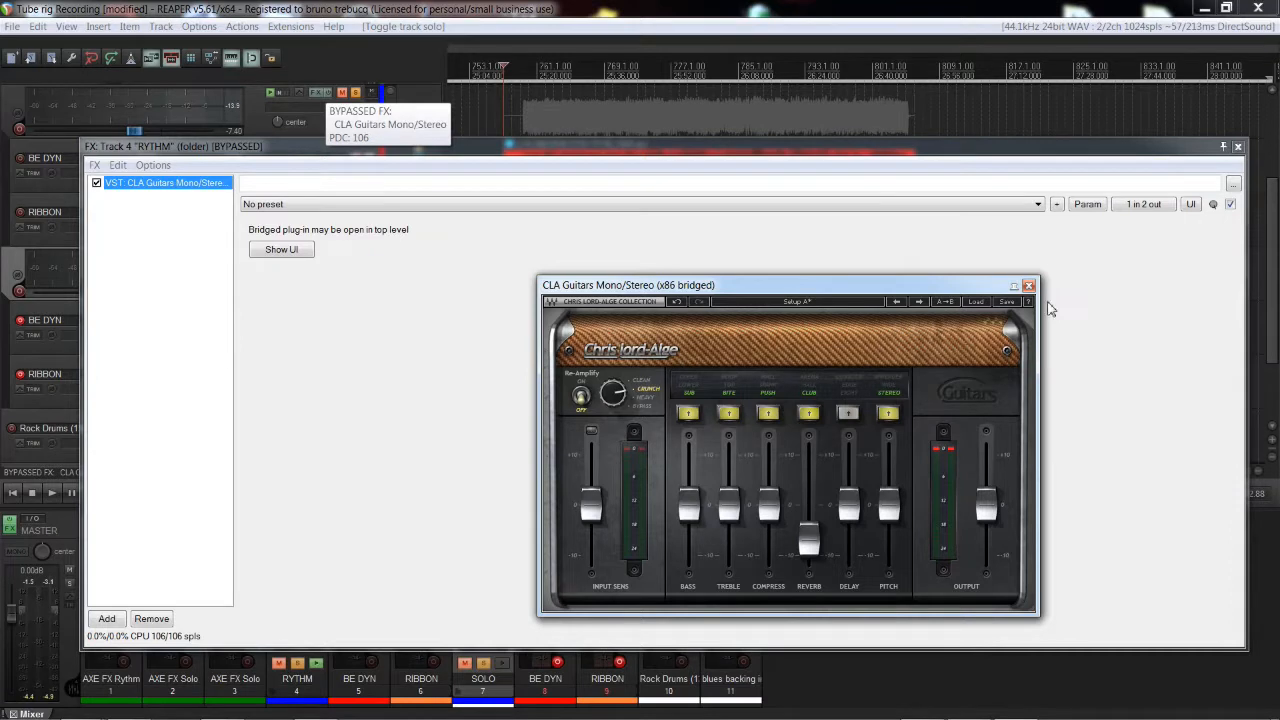
left_click(1238, 146)
left_click_drag(875, 285, 833, 203)
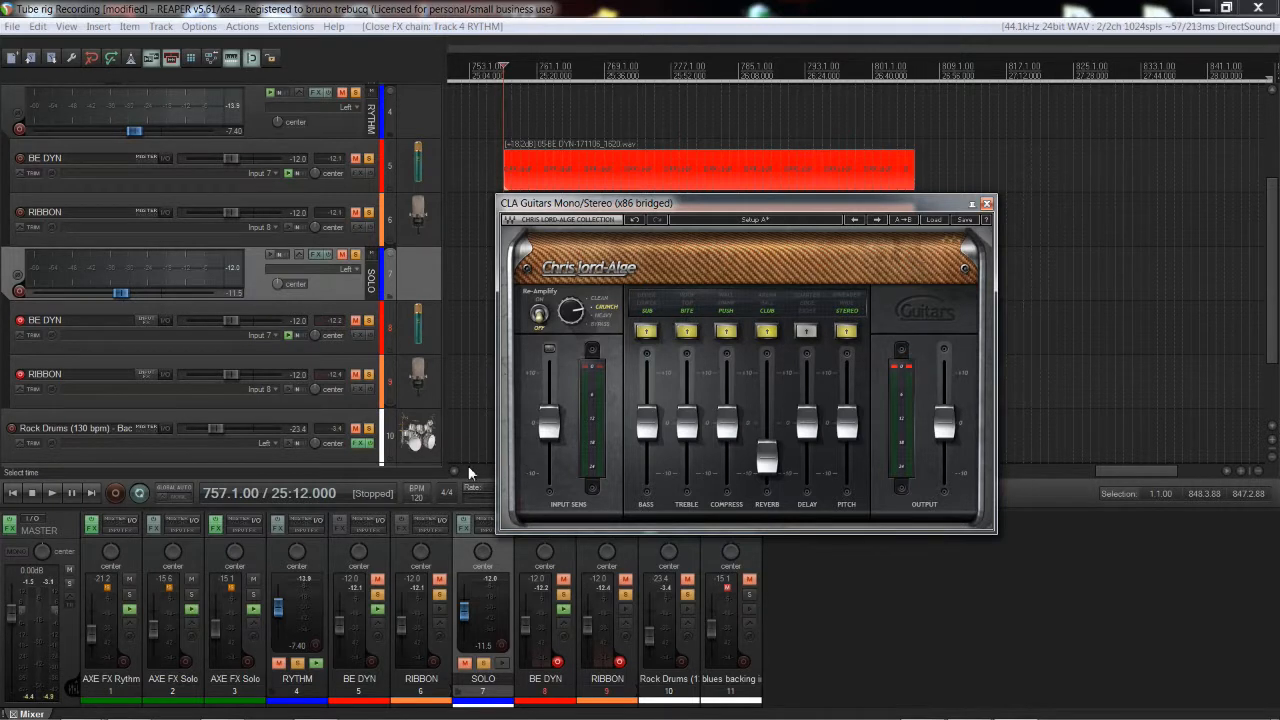
- Unsolo the Rock Drums and SOLO tracks, play the RYTHM guitars alone and enable the RYTHM track's effects during playback
left_click(369, 429)
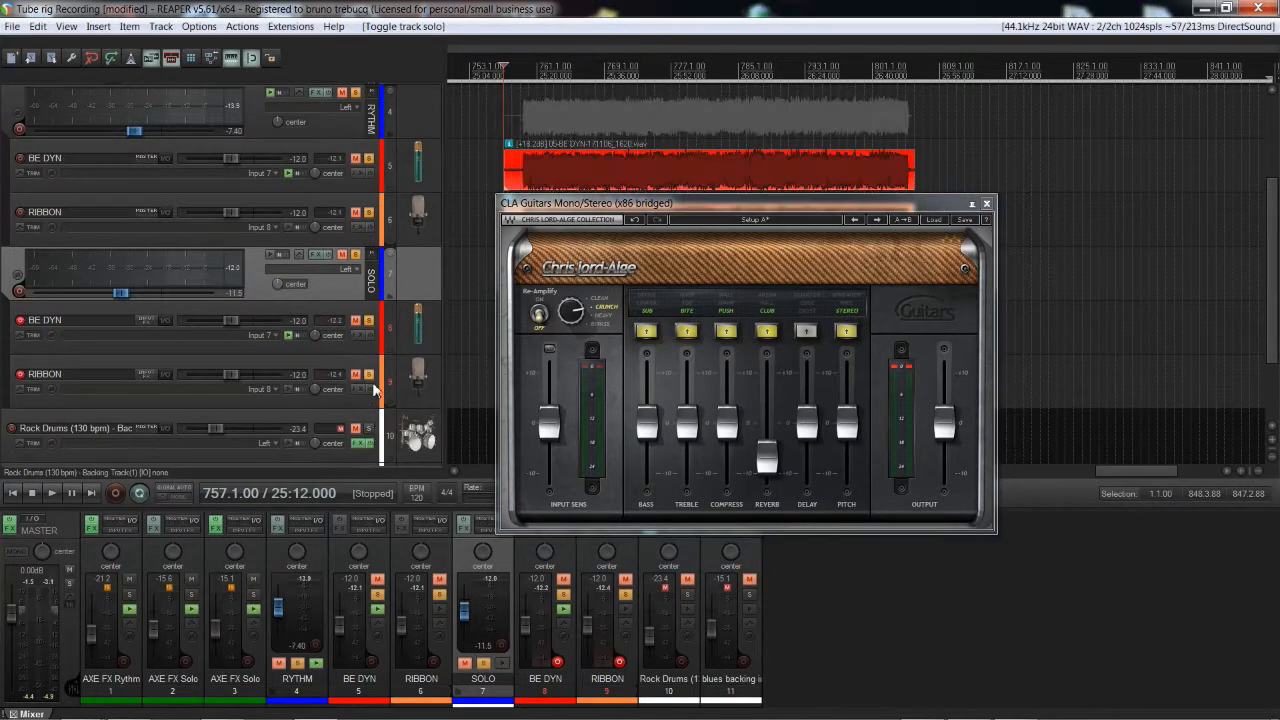
left_click(356, 257)
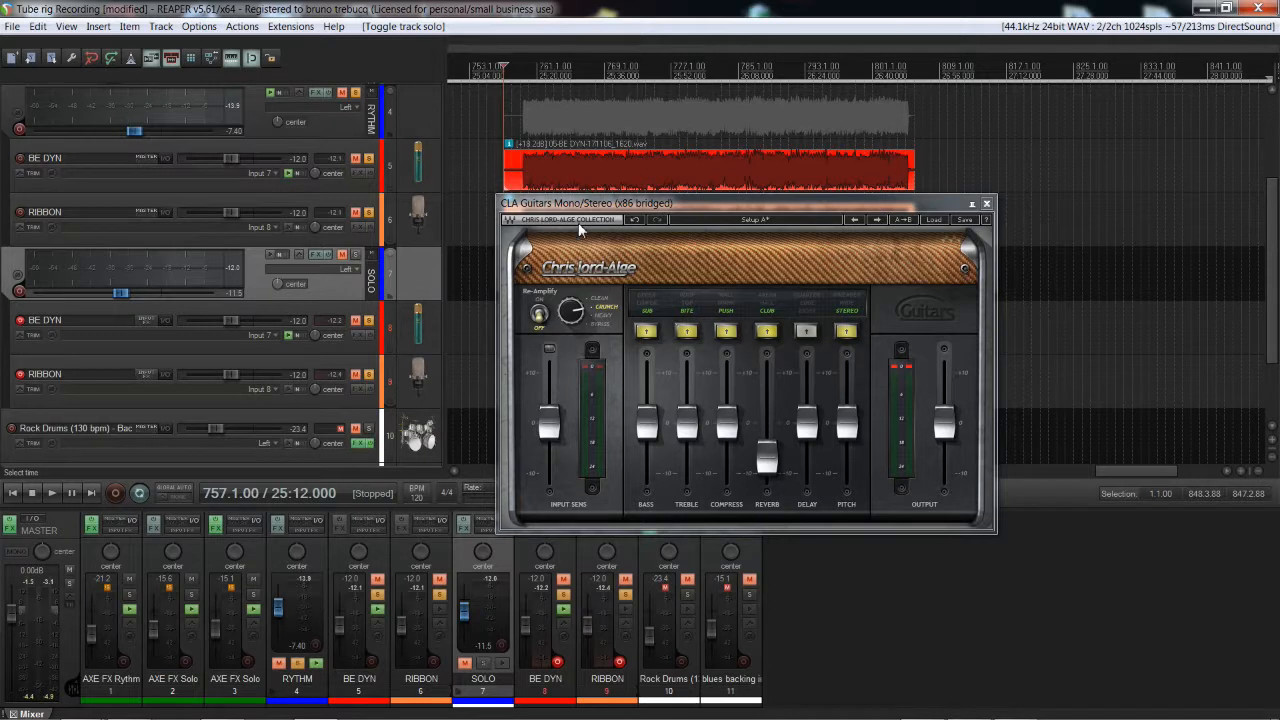
left_click_drag(608, 204, 746, 115)
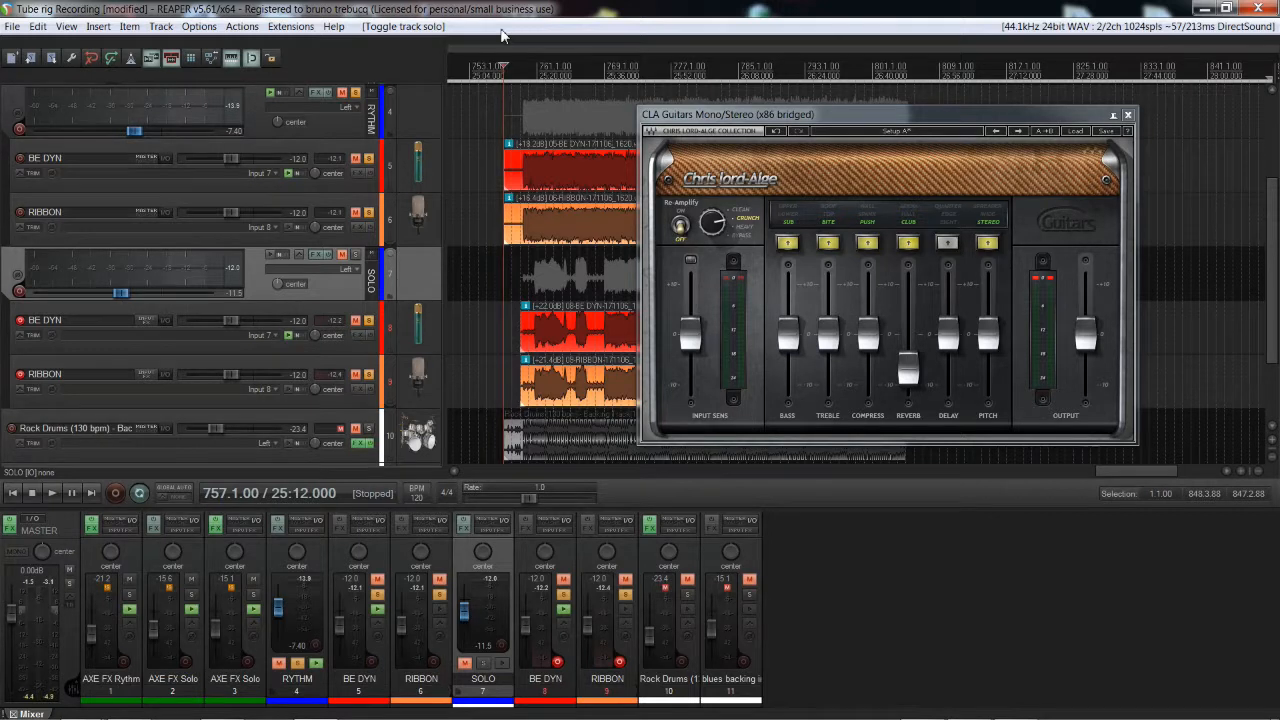
key("space")
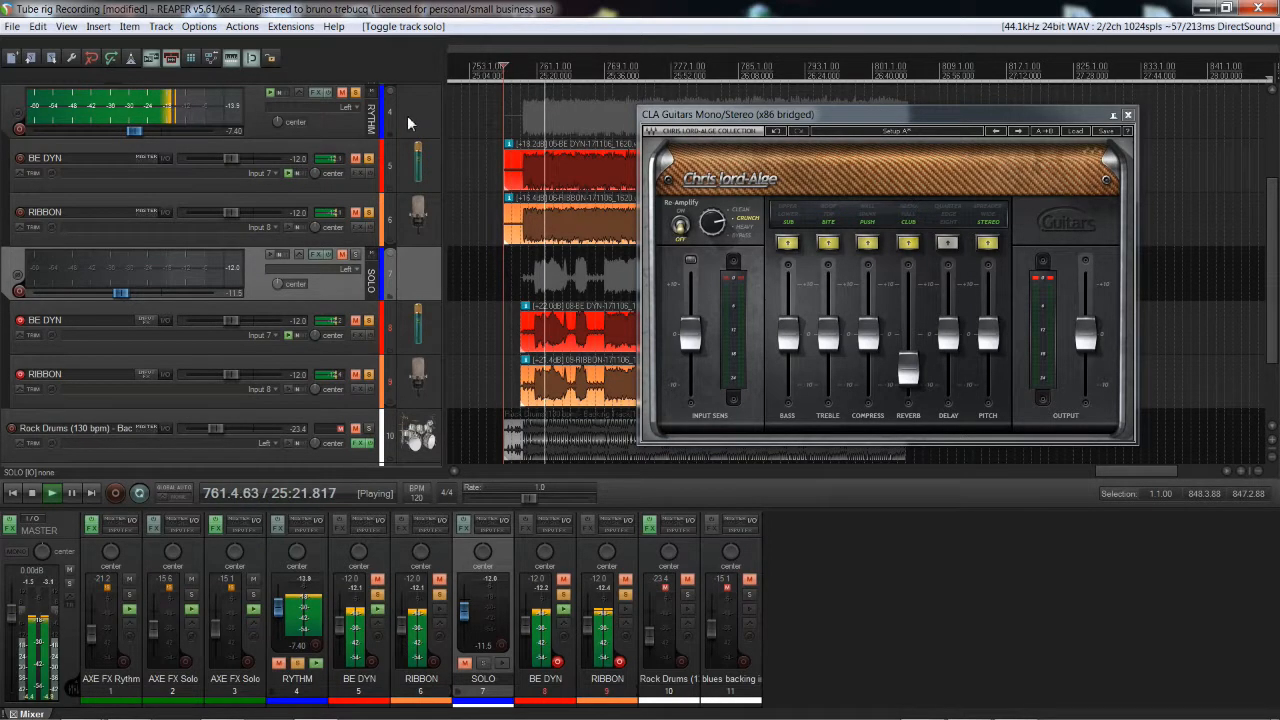
left_click(329, 91)
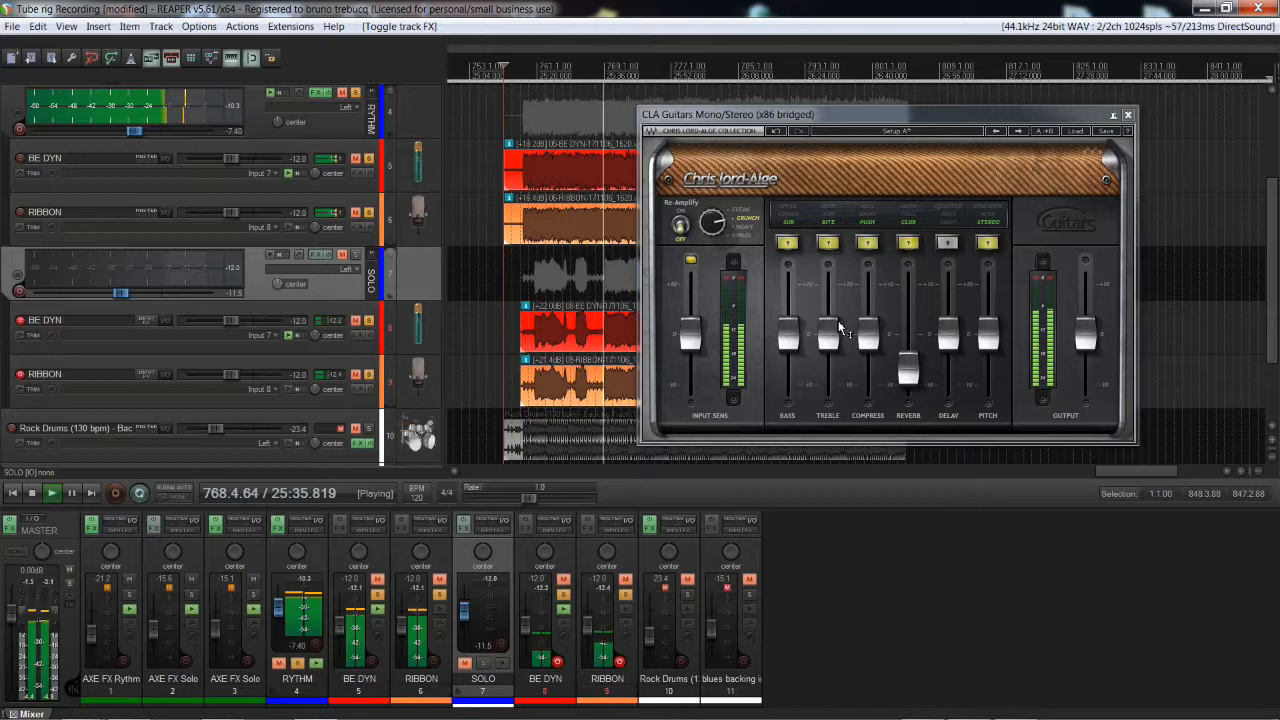
- In CLA Guitars, audition the Clean re-amplify mode and return to Crunch, and raise the reverb level and lower it again
left_click(744, 210)
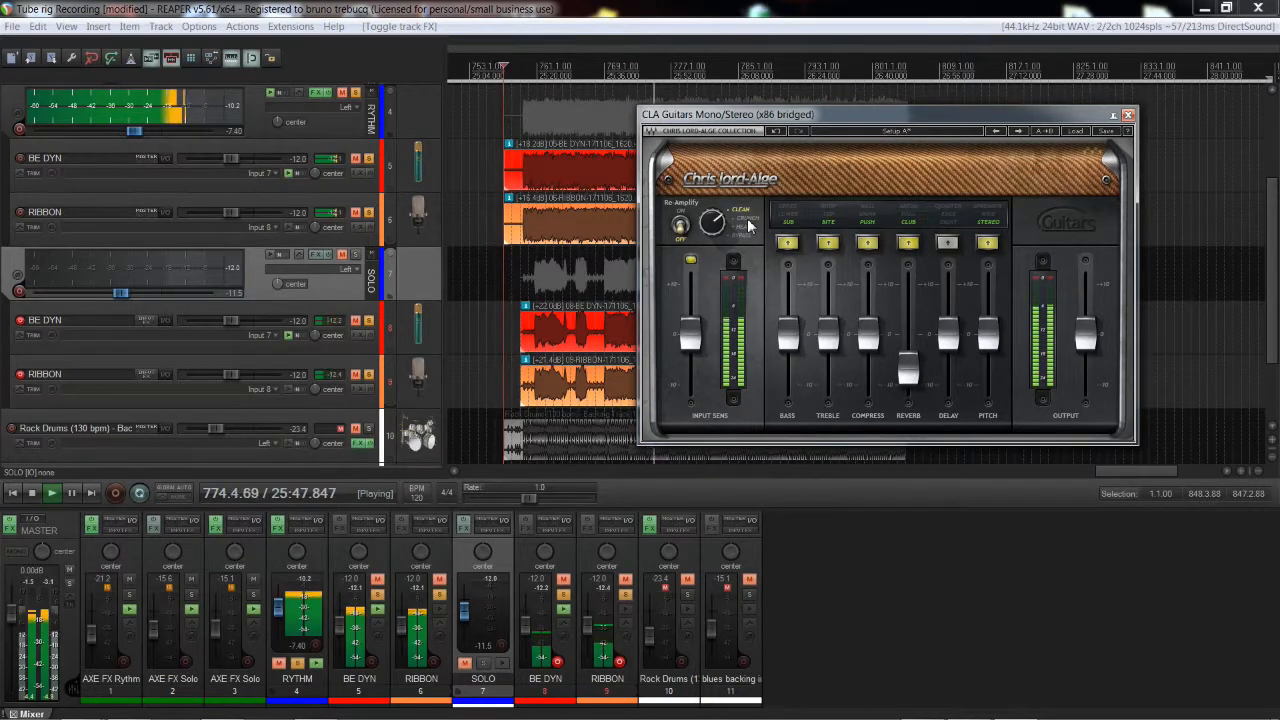
left_click(748, 224)
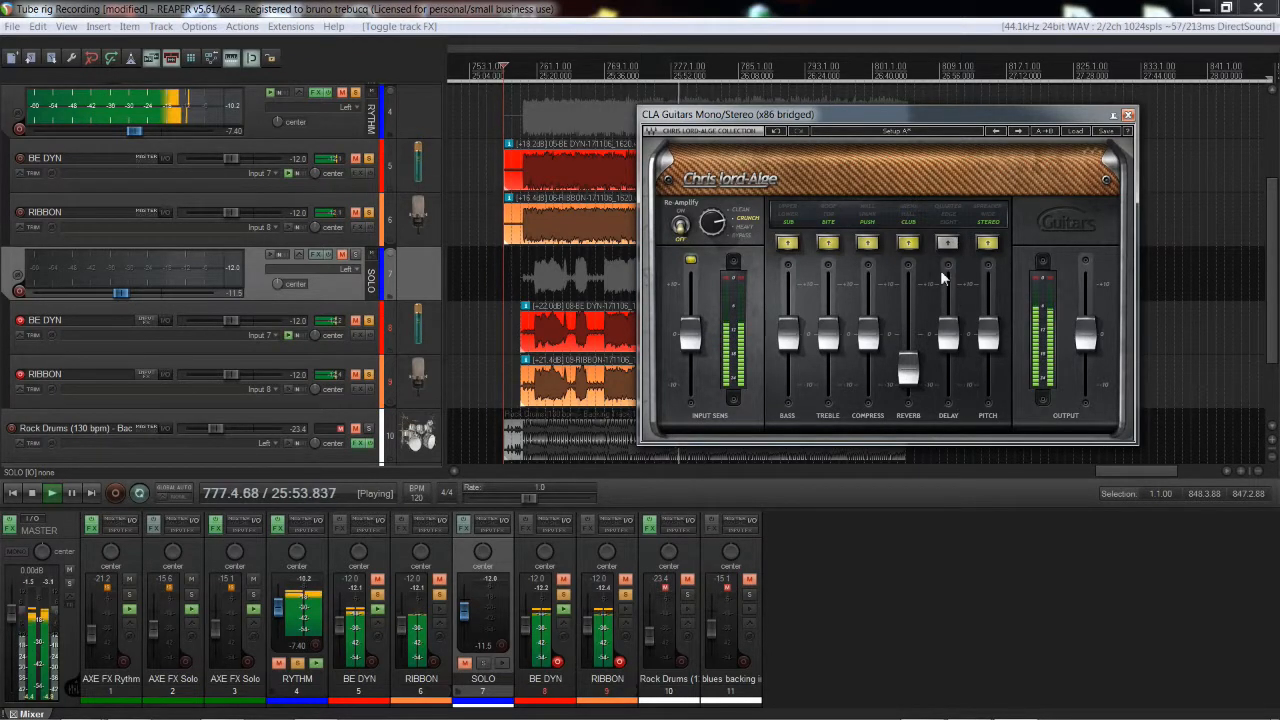
left_click_drag(910, 371, 910, 338)
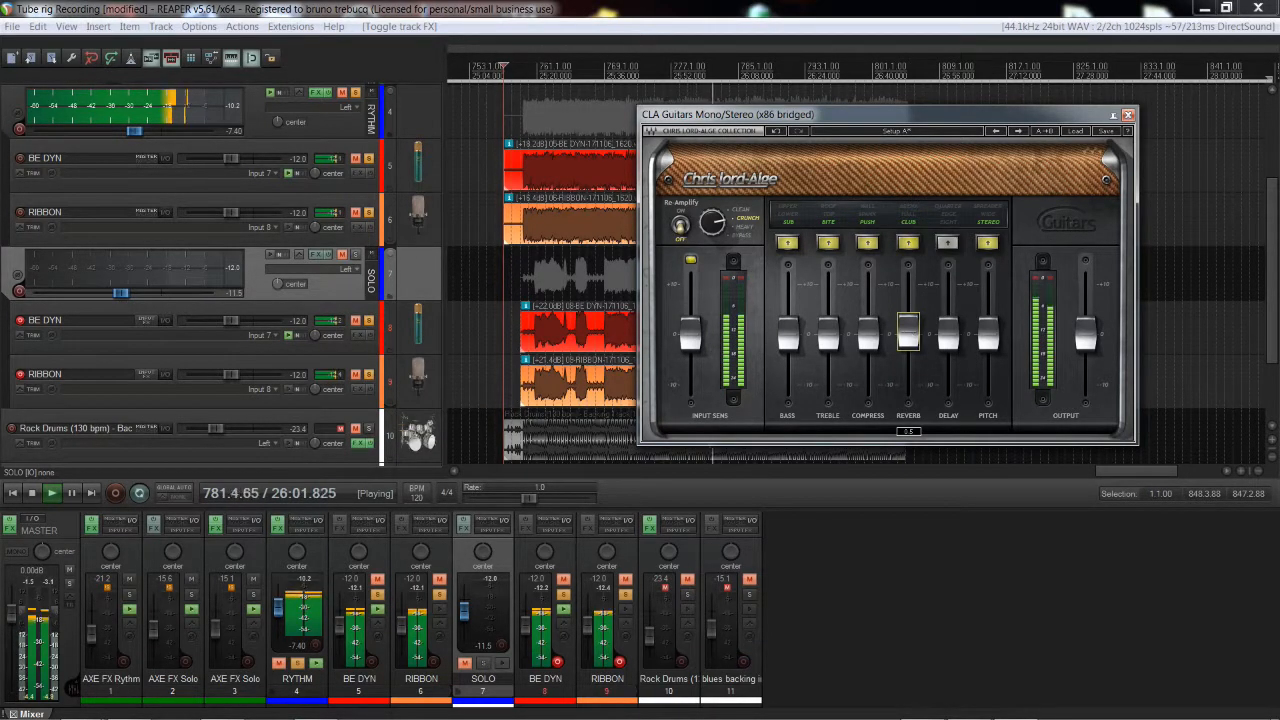
left_click_drag(908, 330, 910, 365)
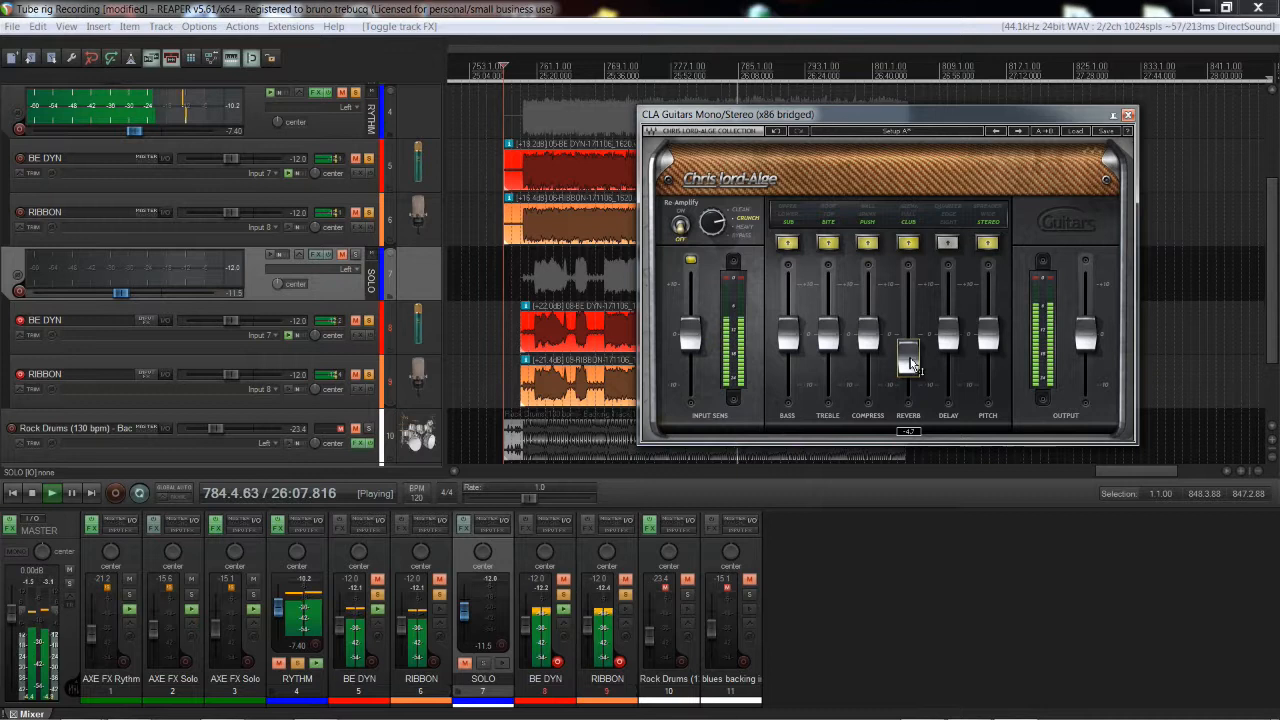
- Bypass and re-enable the RYTHM track's effects to compare the sound, and stop playback
left_click(328, 95)
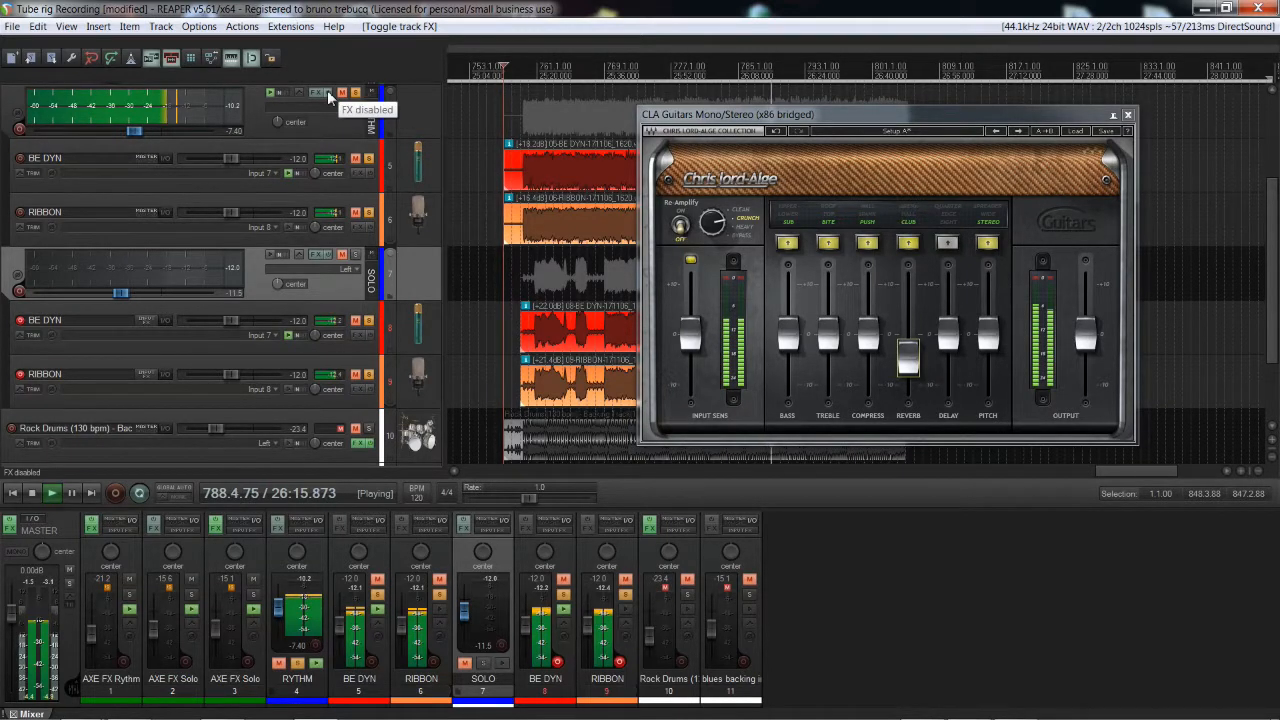
left_click(328, 93)
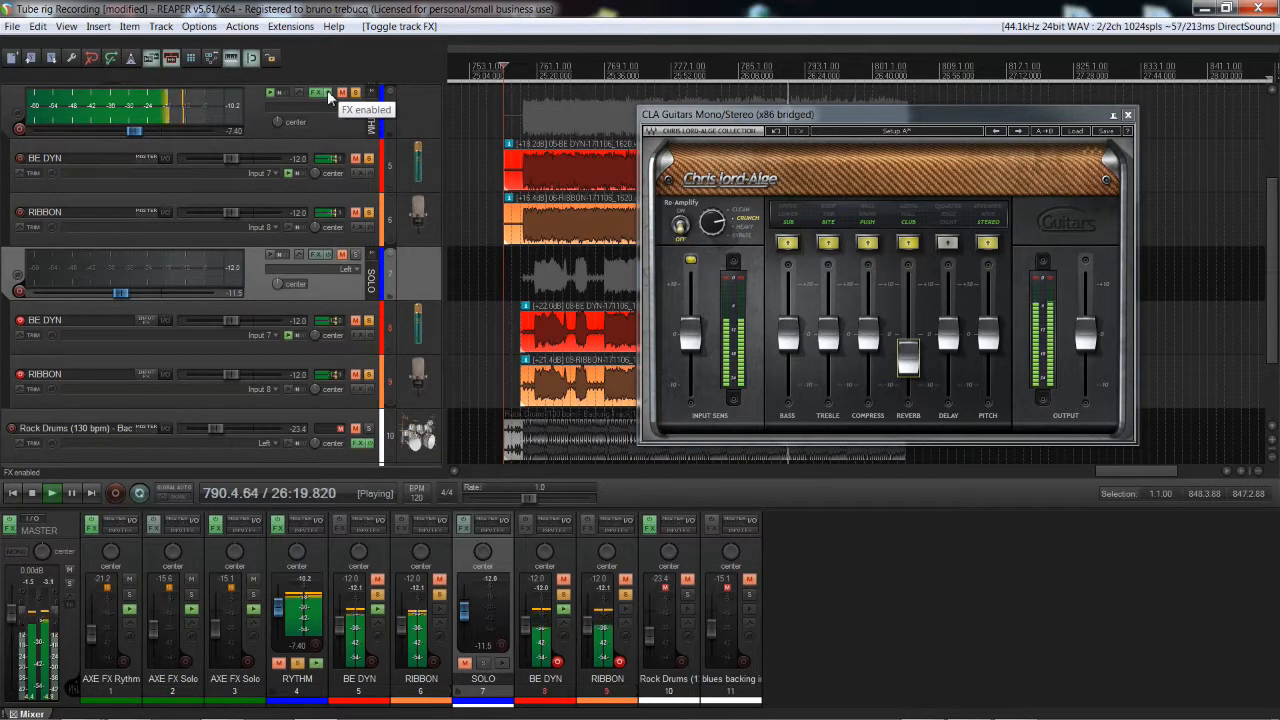
key("space")
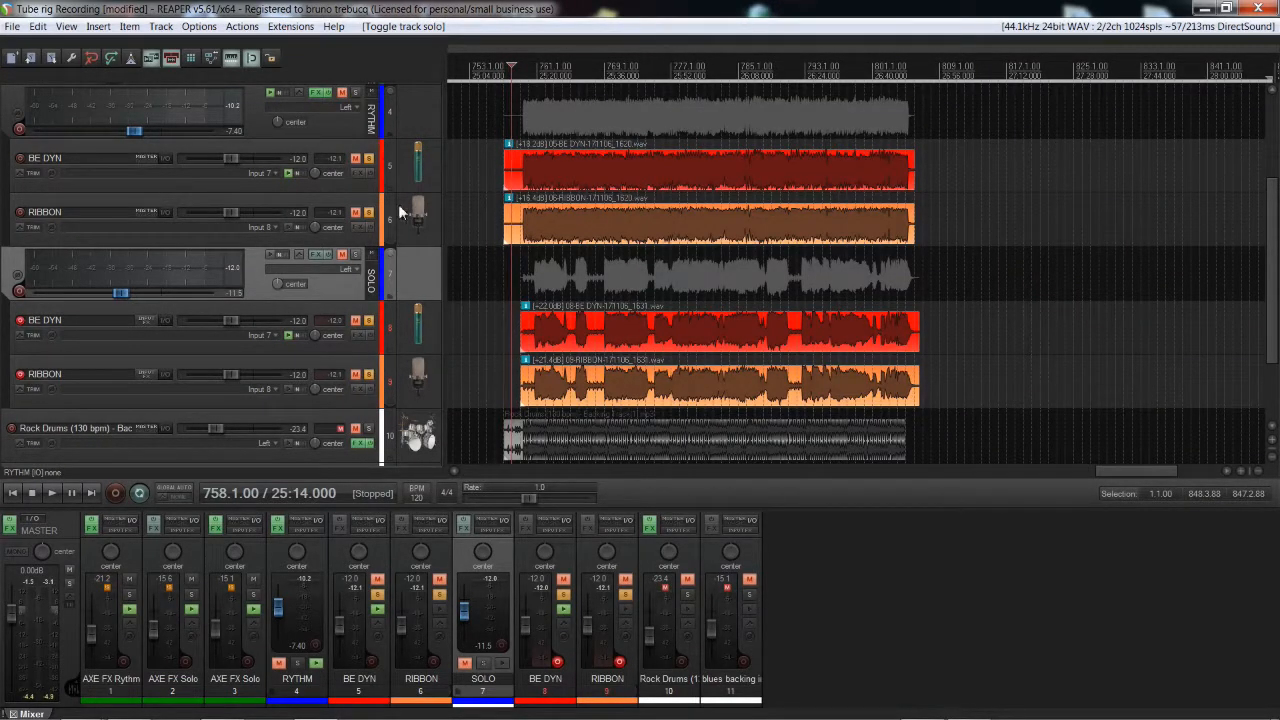
- Solo the SOLO folder track, play it and enable its effects during playback
left_click(356, 256)
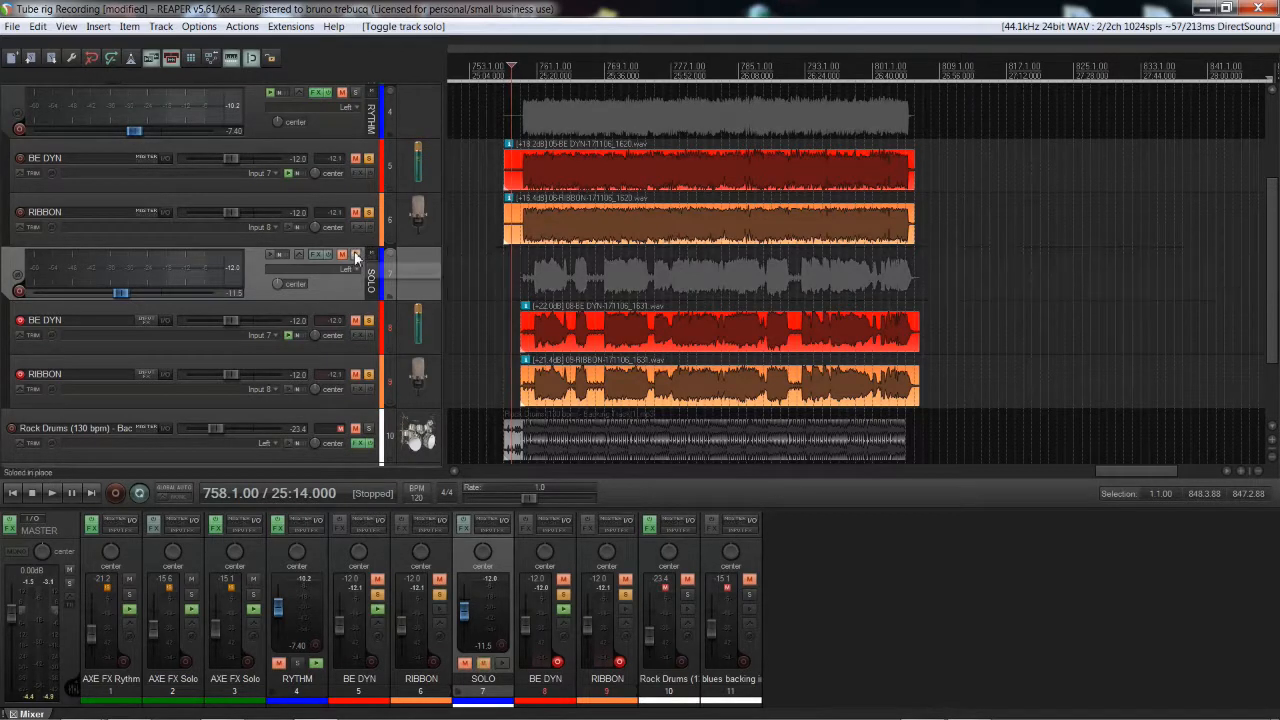
key("space")
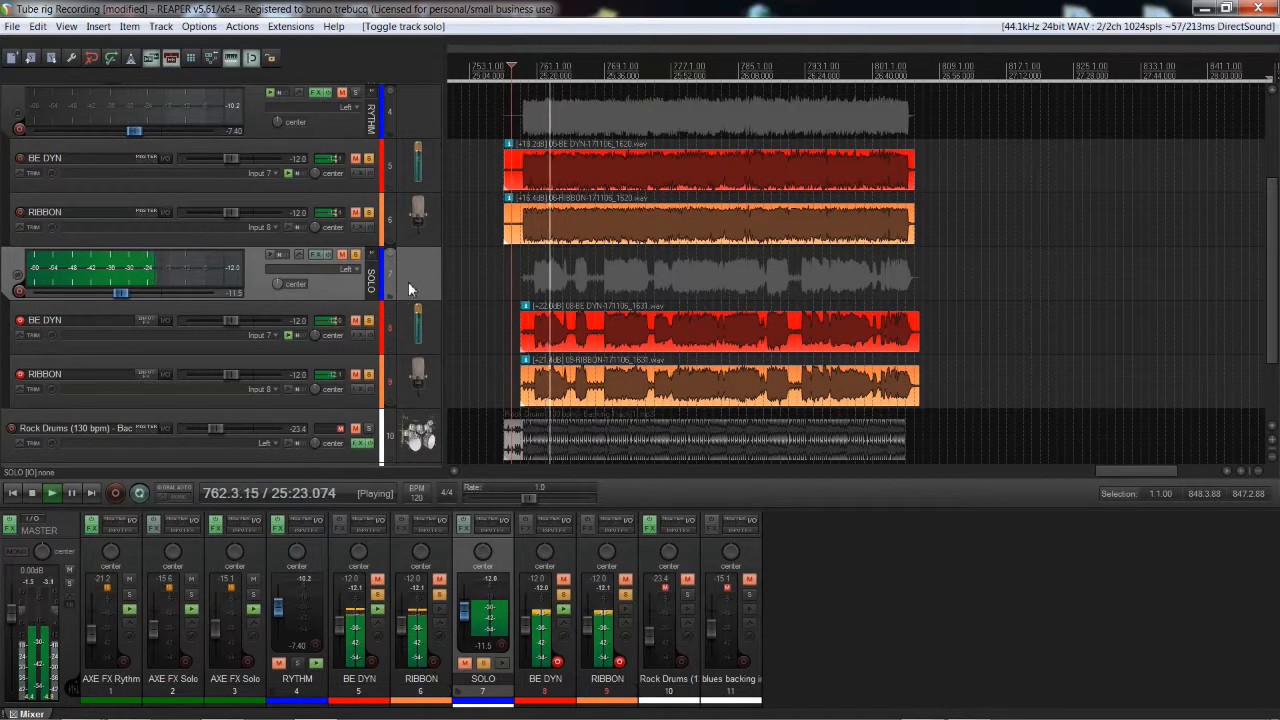
left_click(330, 258)
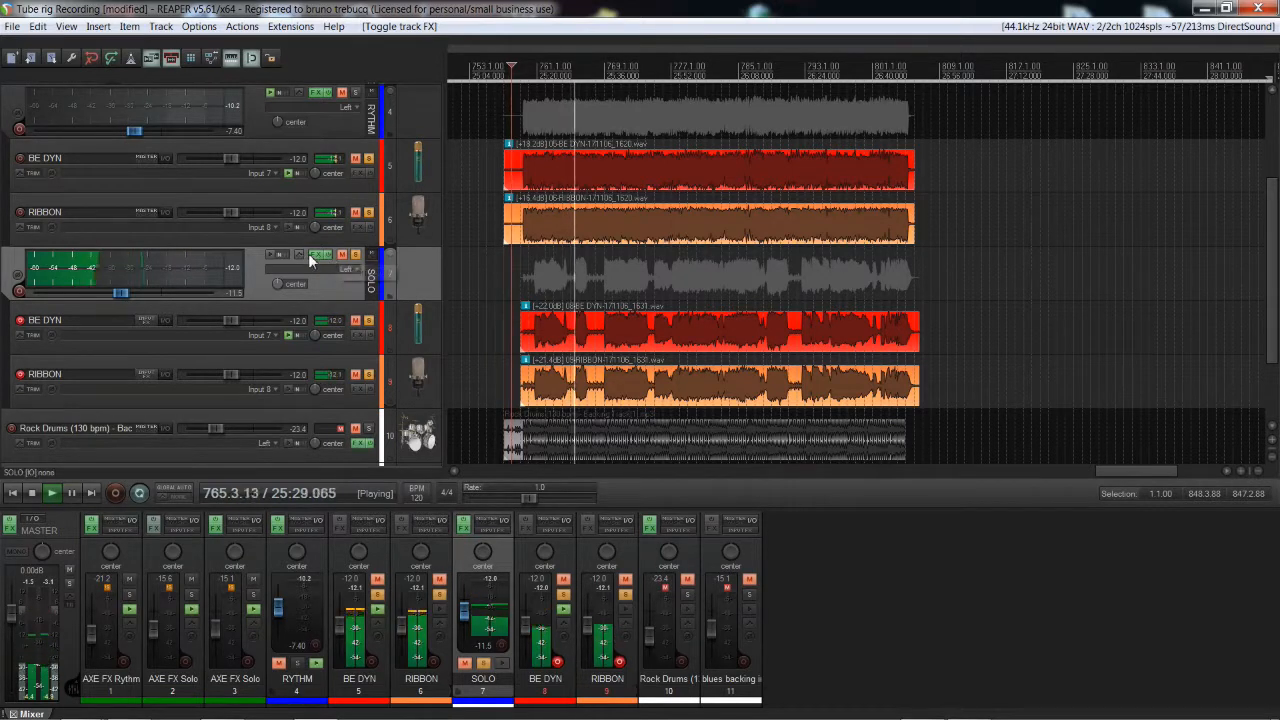
- Open the SOLO track's CLA Guitars plug-in and close the FX chain window, leaving only the plug-in window open
left_click(318, 256)
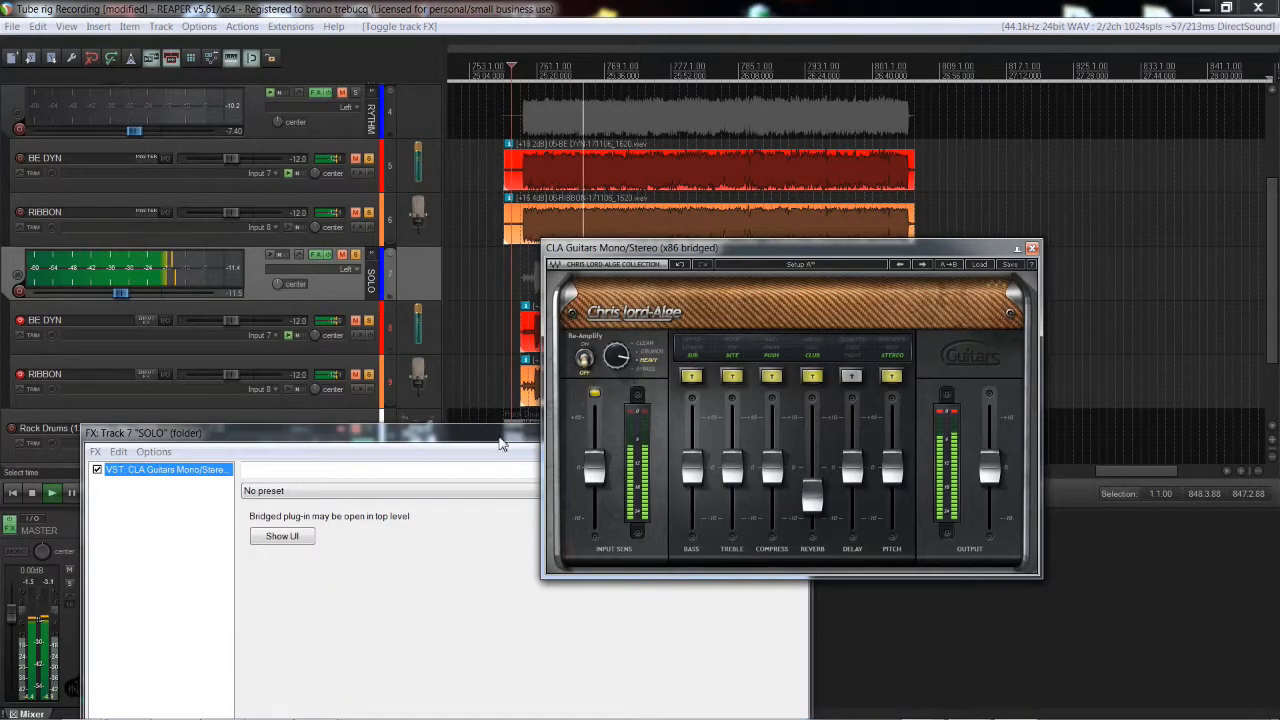
left_click_drag(497, 437, 197, 383)
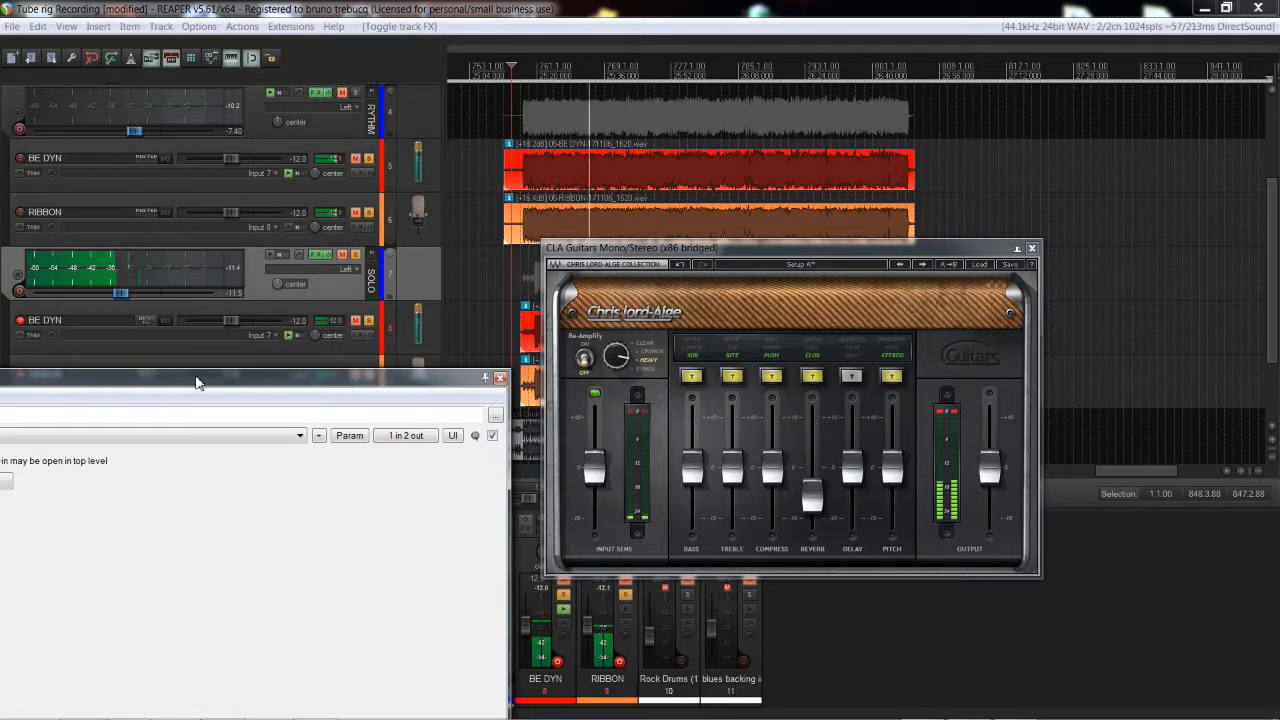
left_click(500, 377)
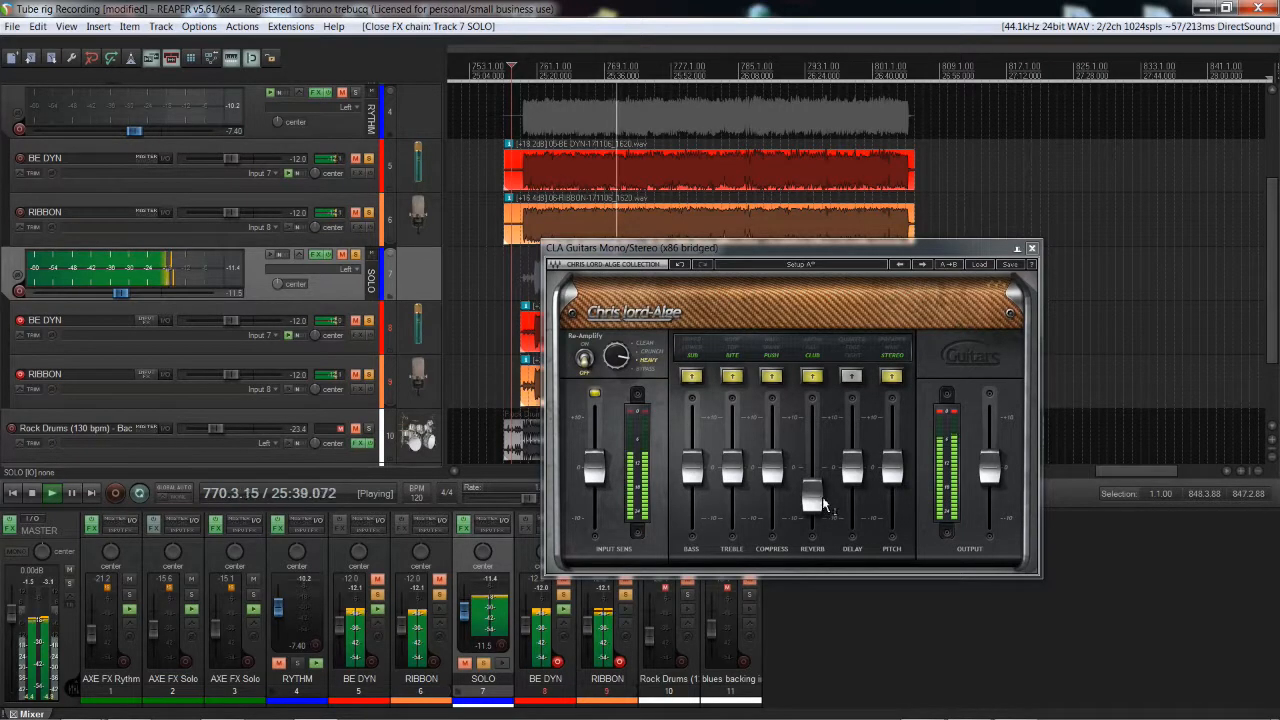
mouse_move(818, 502)
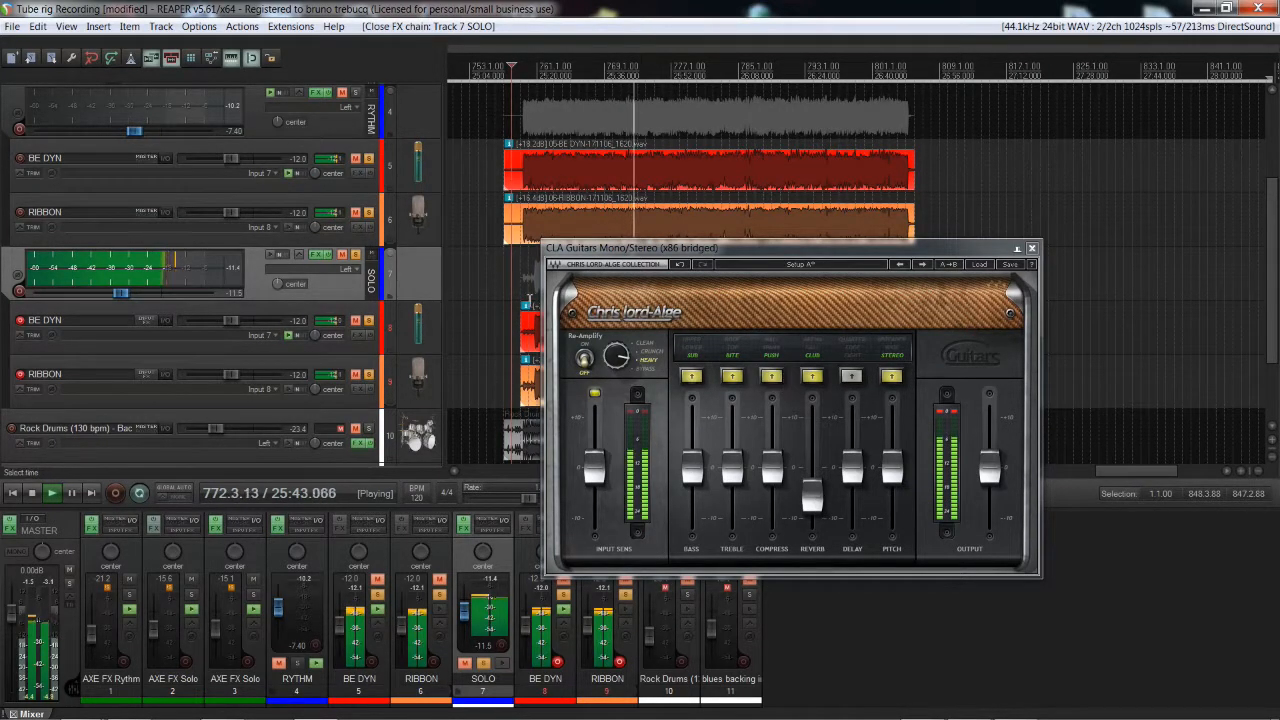
- Bypass and re-enable the SOLO track's effects twice during playback to compare the sound
left_click(327, 257)
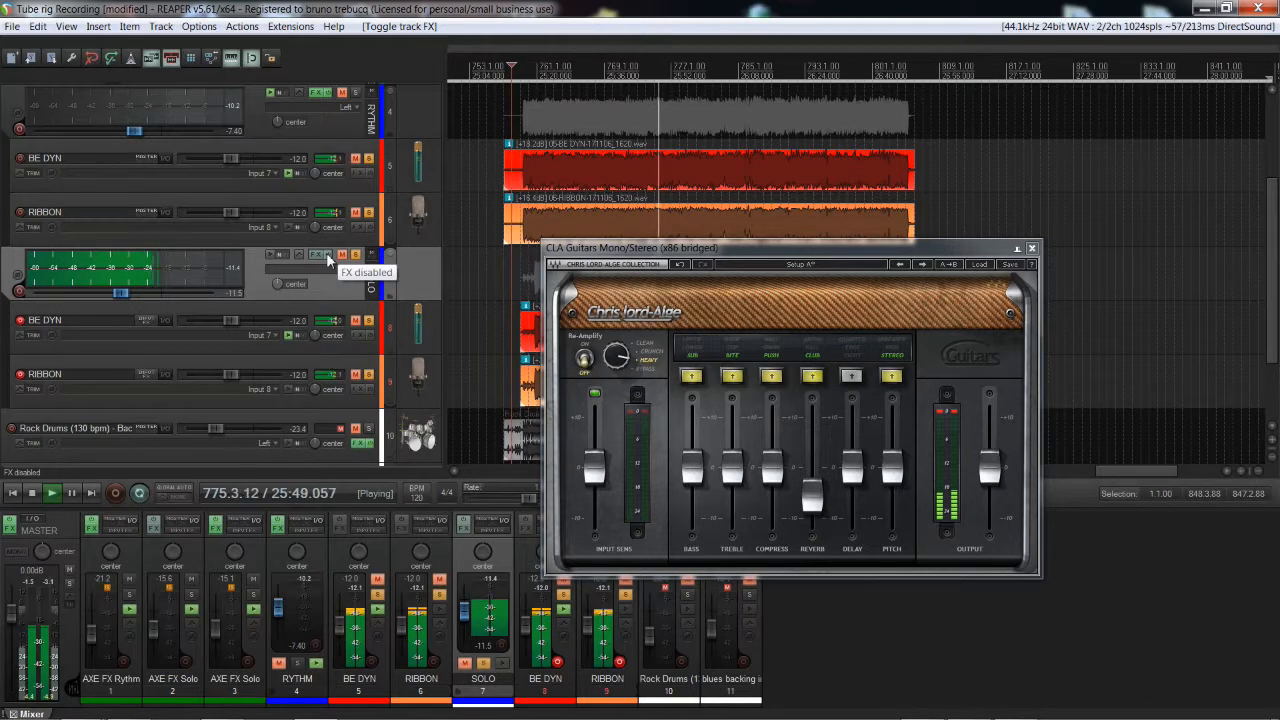
left_click(327, 257)
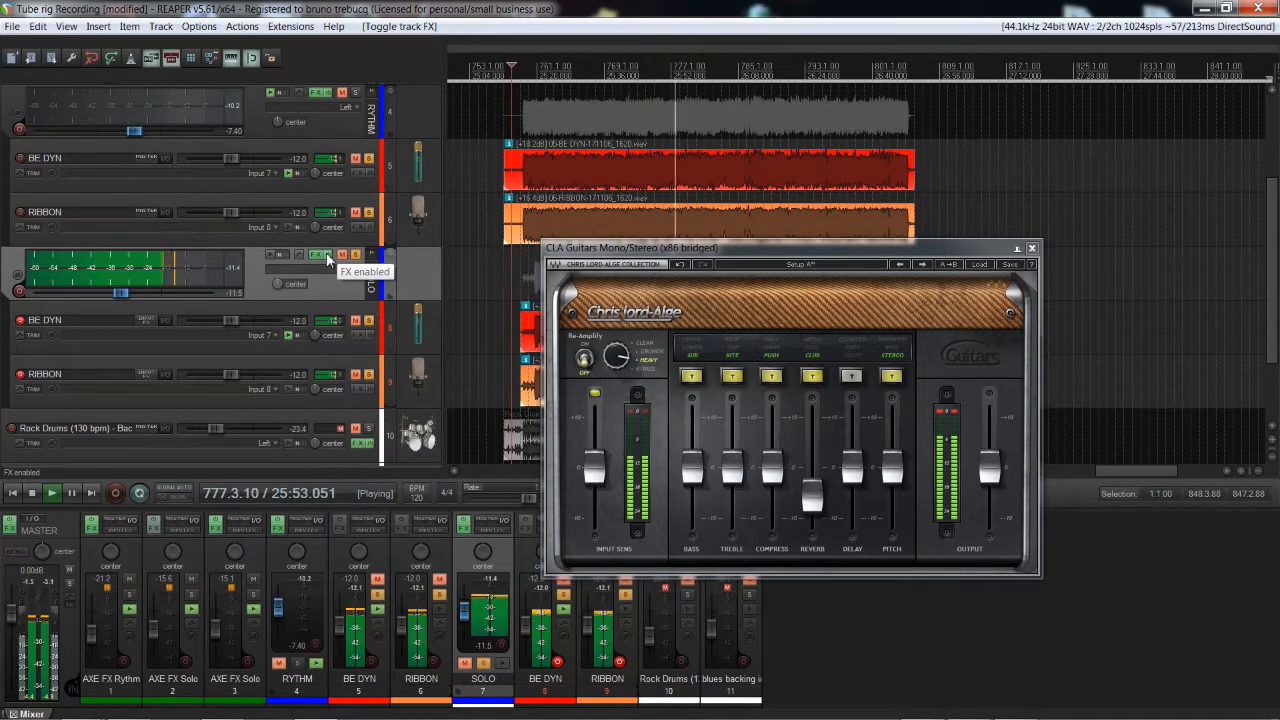
left_click(327, 257)
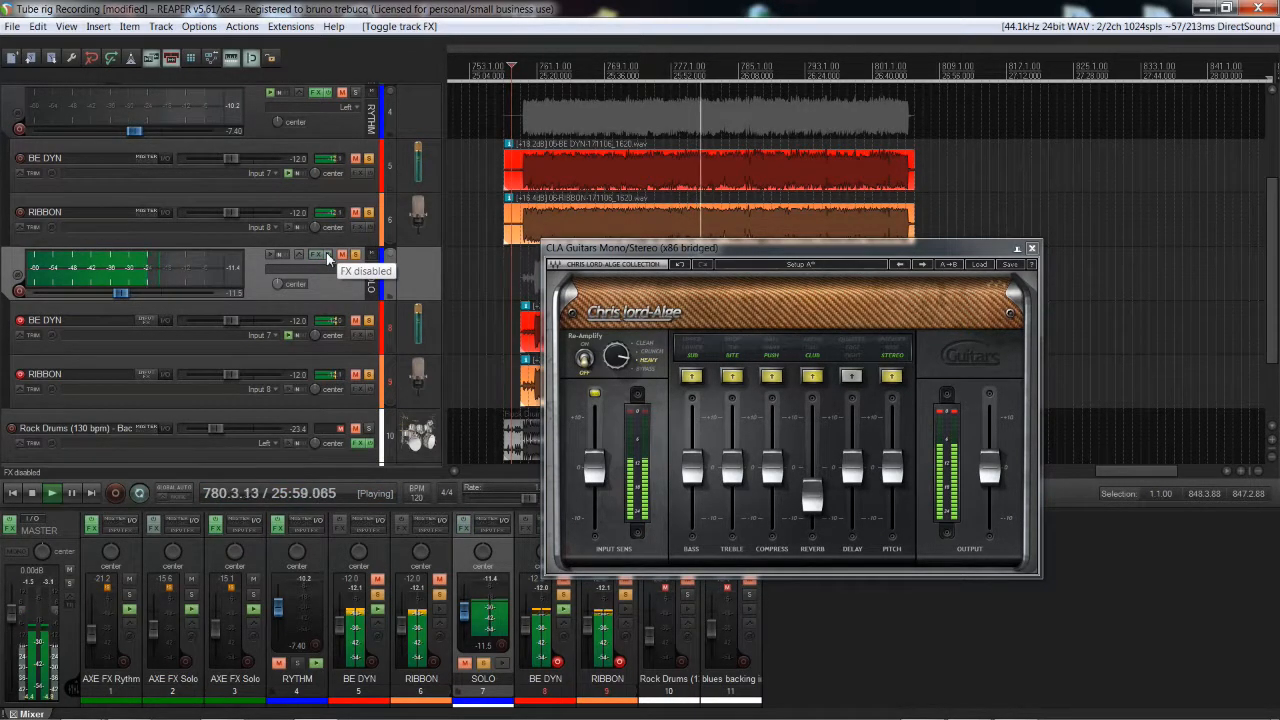
left_click(327, 257)
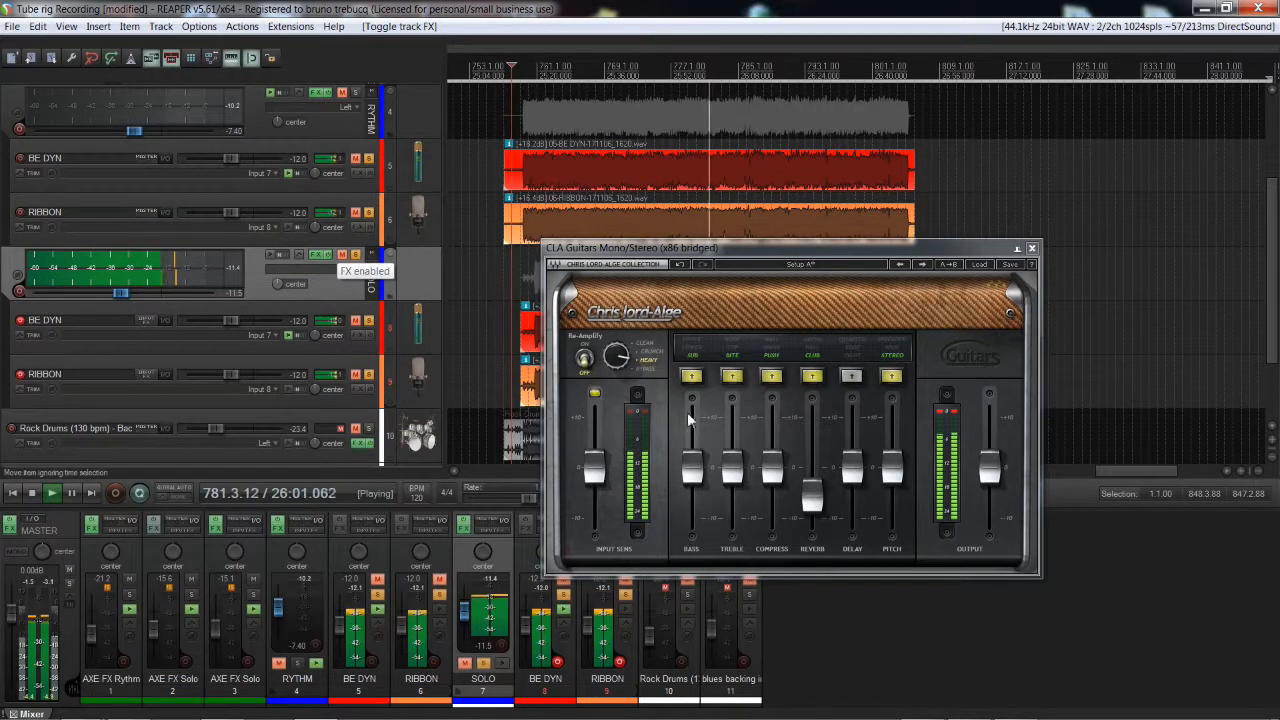
- Set the SOLO plug-in's compressor mode to Spank, compare the sound with the track's effects bypassed and stop playback
left_click(773, 352)
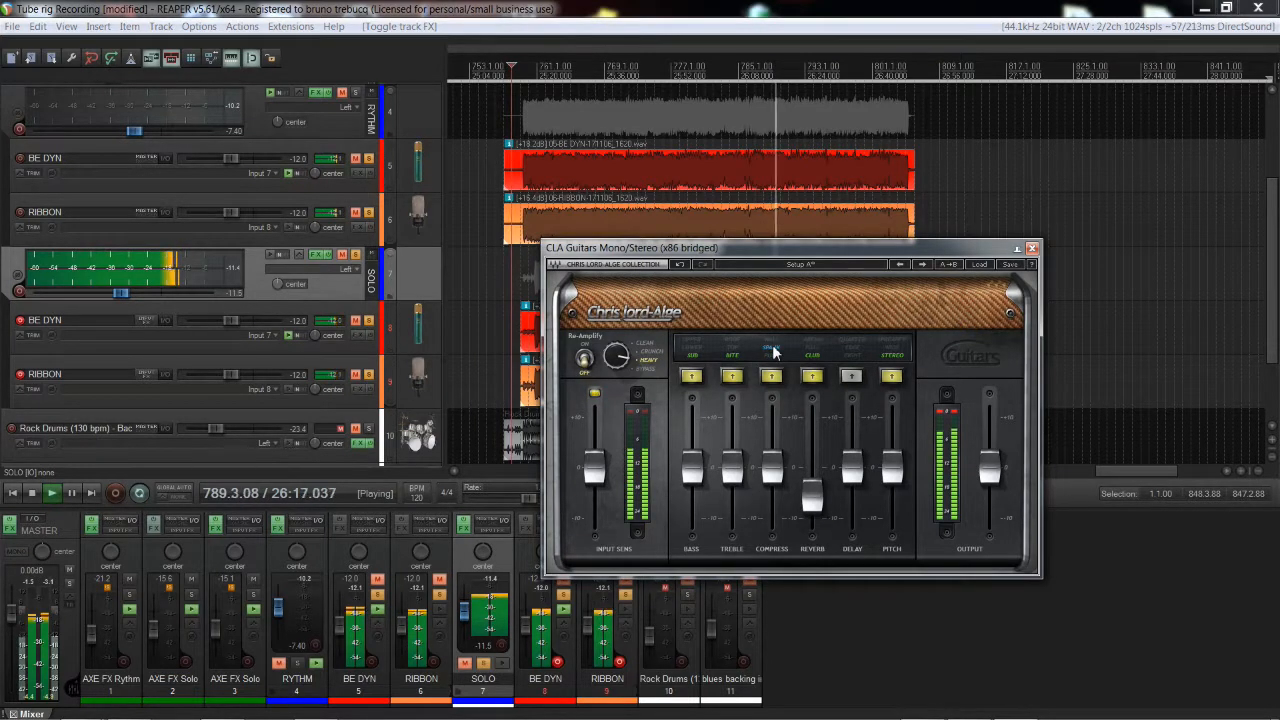
left_click(330, 258)
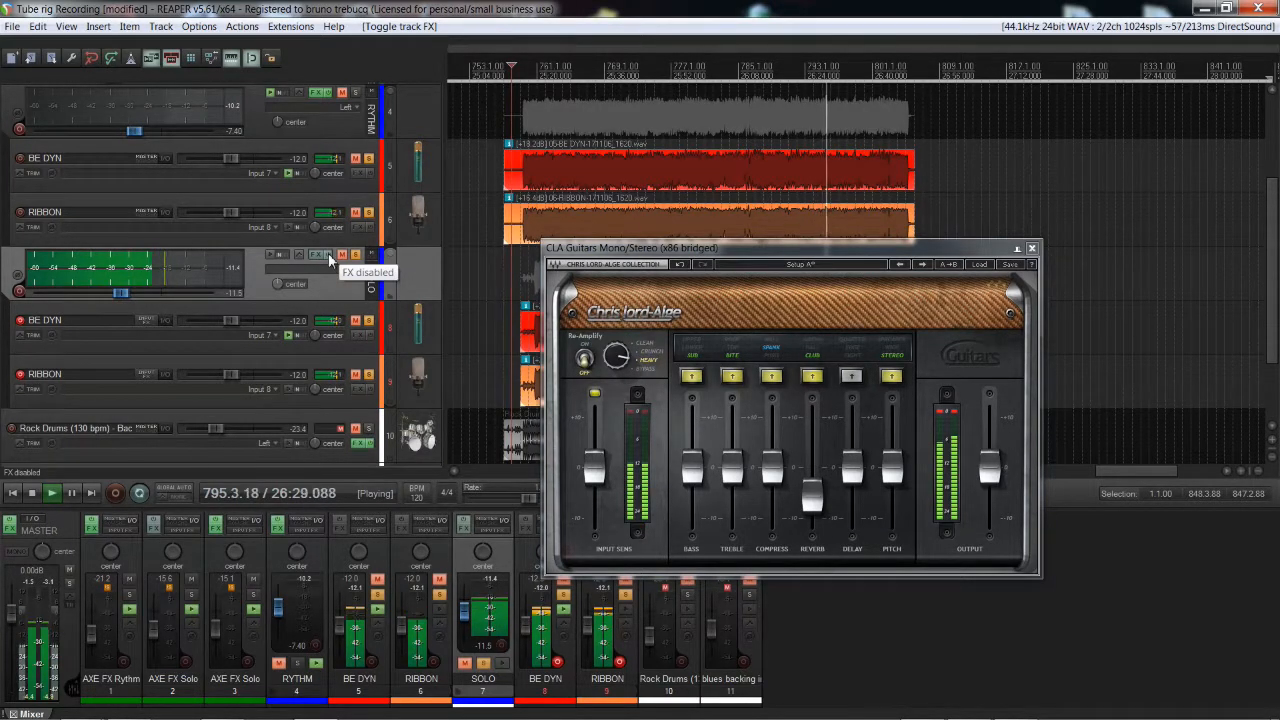
left_click(330, 258)
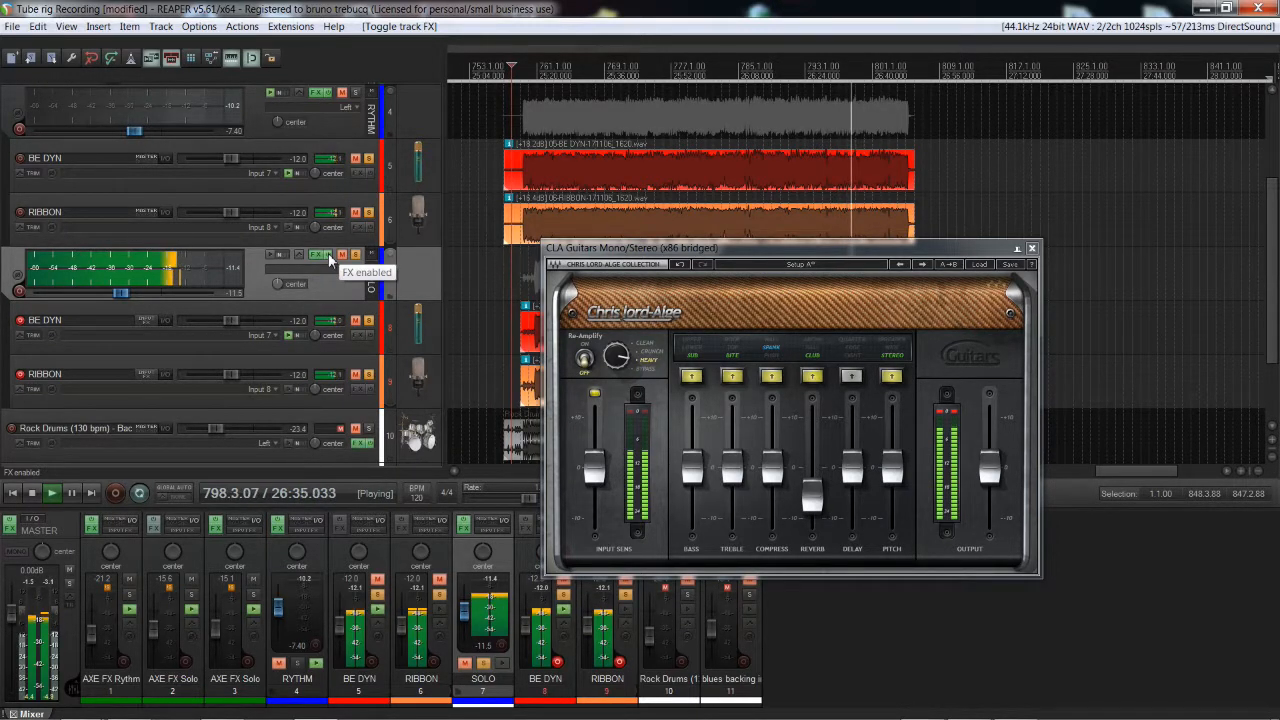
key("space")
- Solo the Rock Drums and play them with both guitars, enabling the RYTHM and SOLO tracks' effects during playback, and stop
left_click(369, 429)
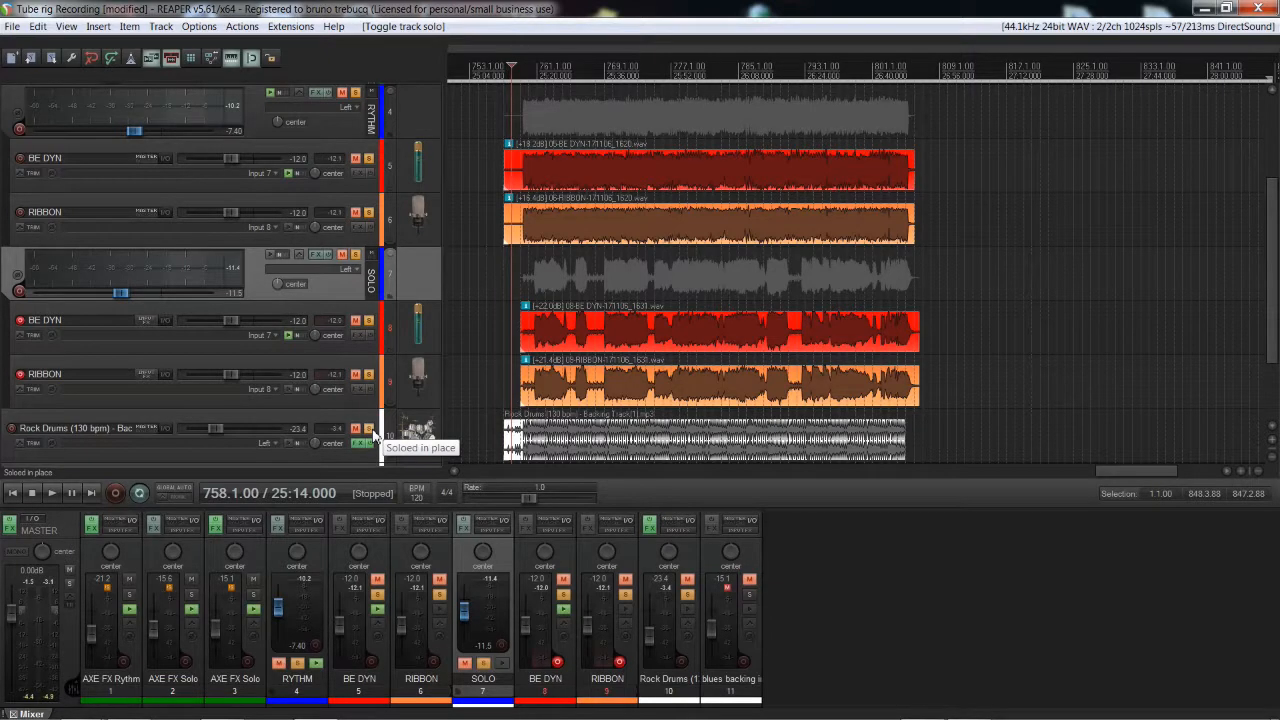
key("space")
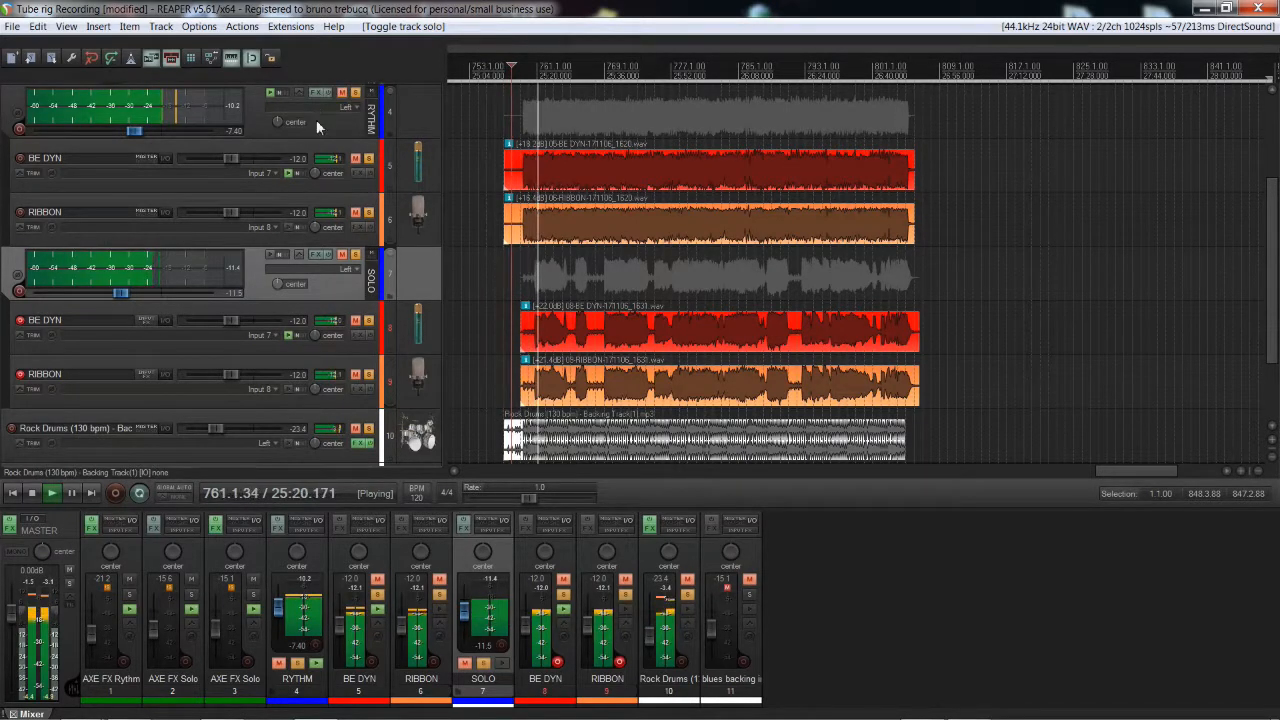
left_click(331, 94)
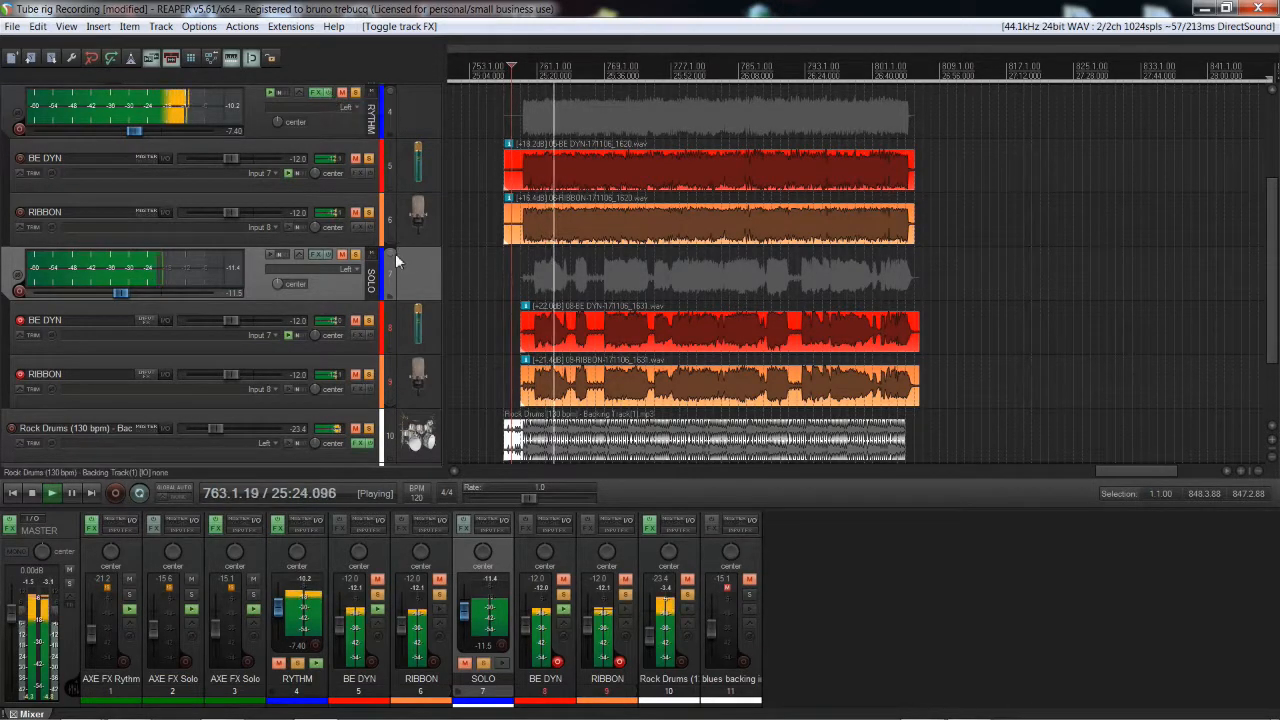
left_click(323, 256)
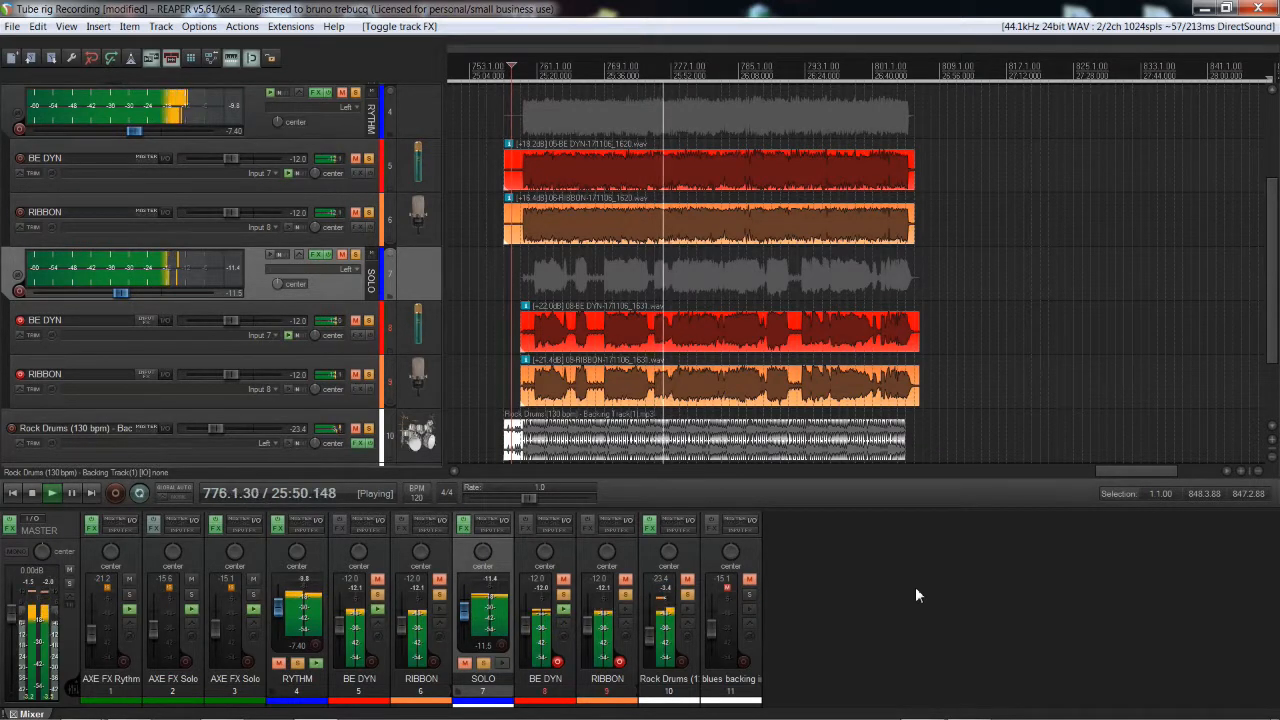
key("space")
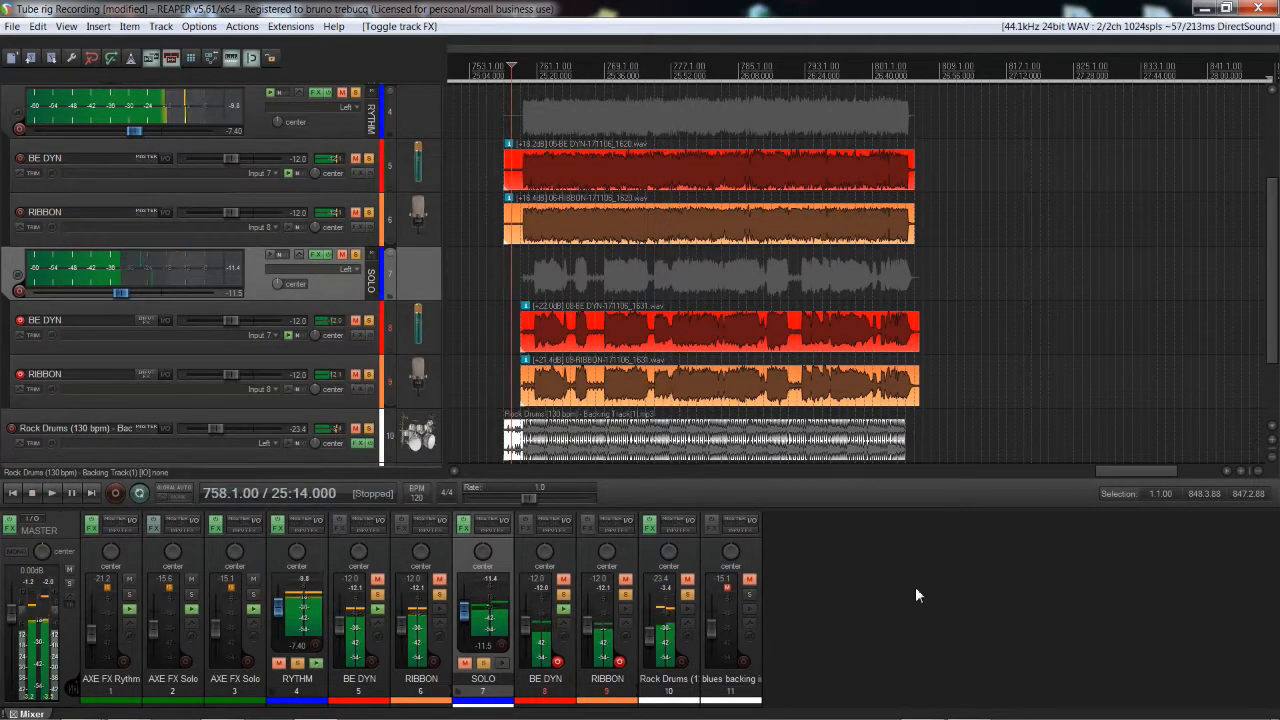